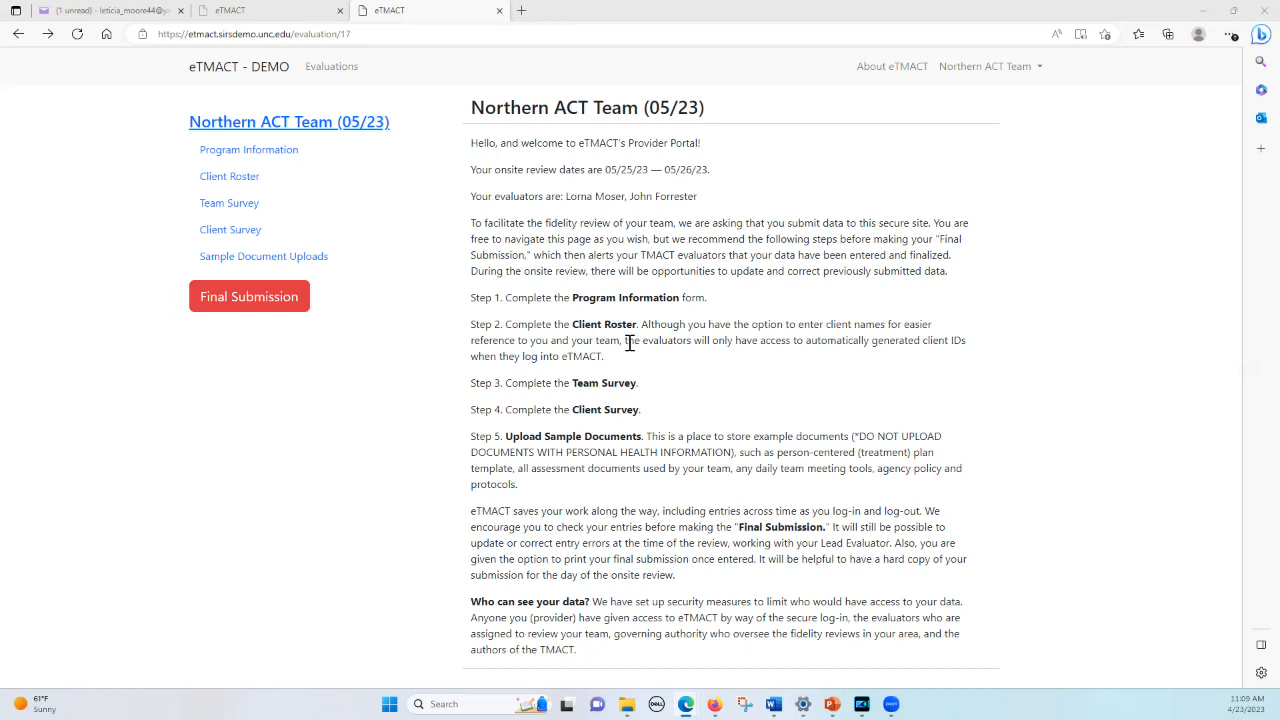
- Mark the team lead as the primary contact in the Program Information form and save it
left_click(249, 150)
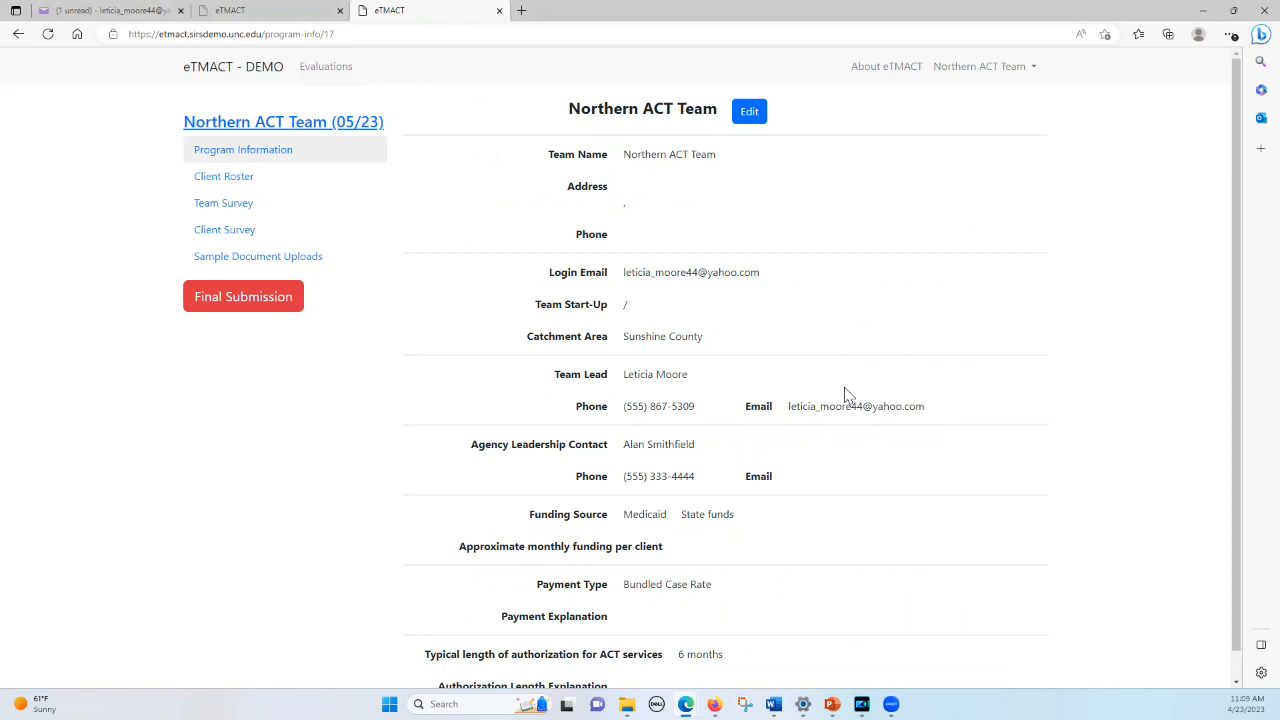
left_click(748, 113)
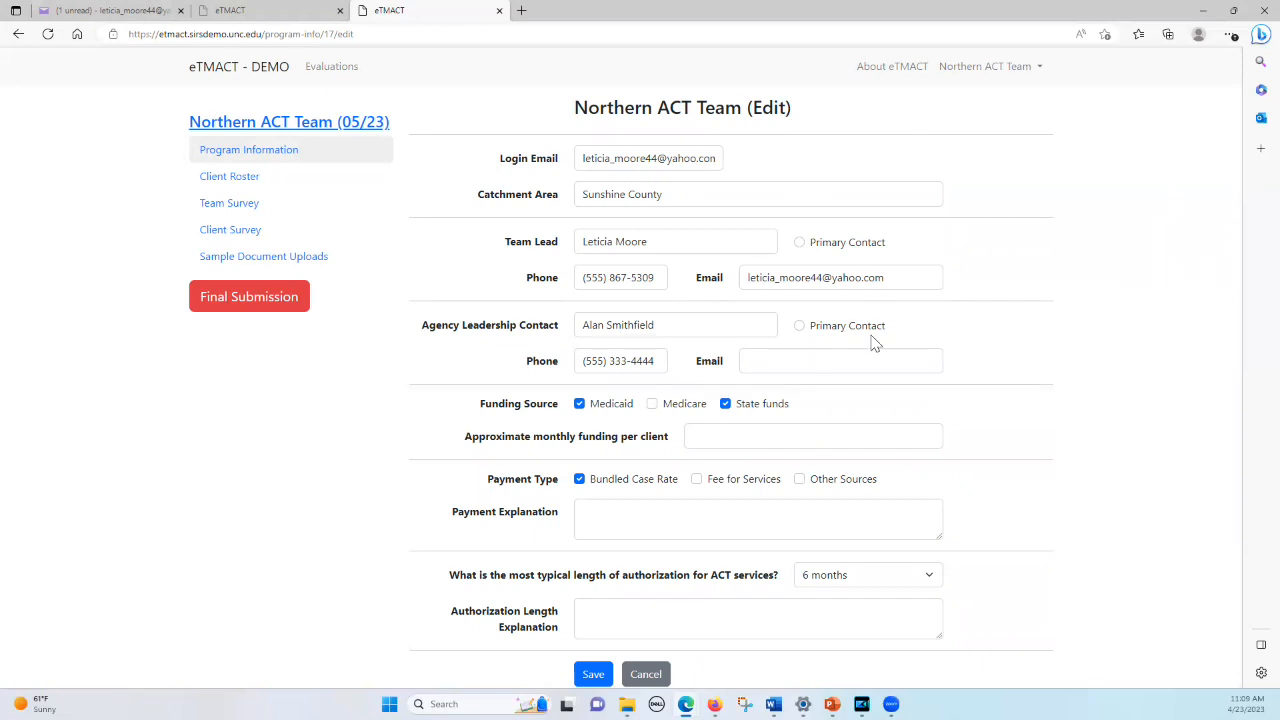
left_click(800, 243)
left_click(593, 675)
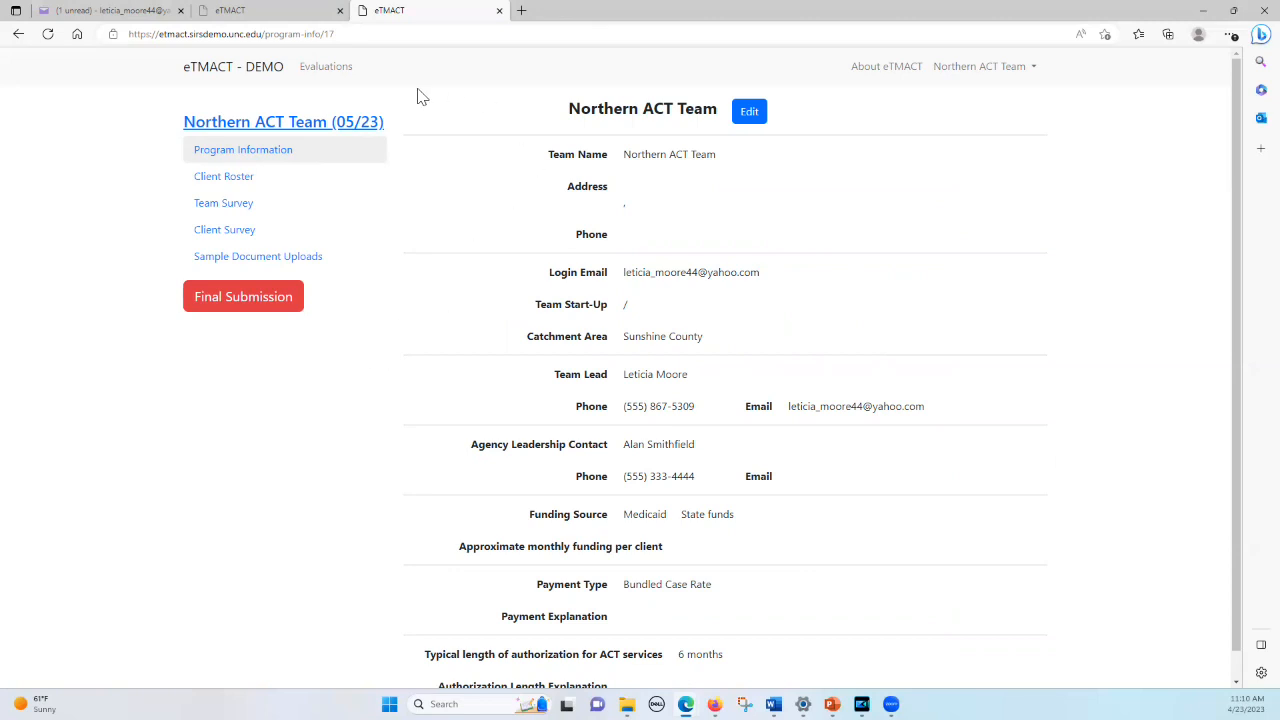
- Open the Northern ACT Team overview and its Client Roster, and review both pages of listed clients
left_click(253, 124)
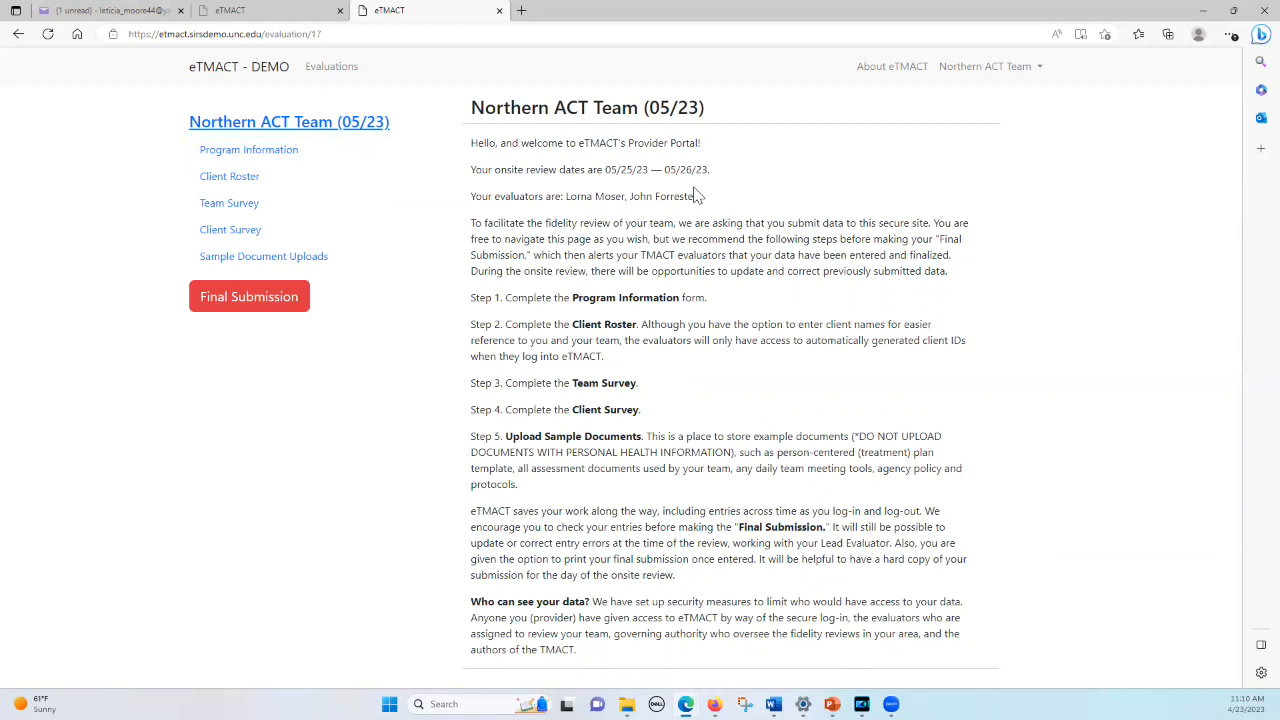
left_click(229, 177)
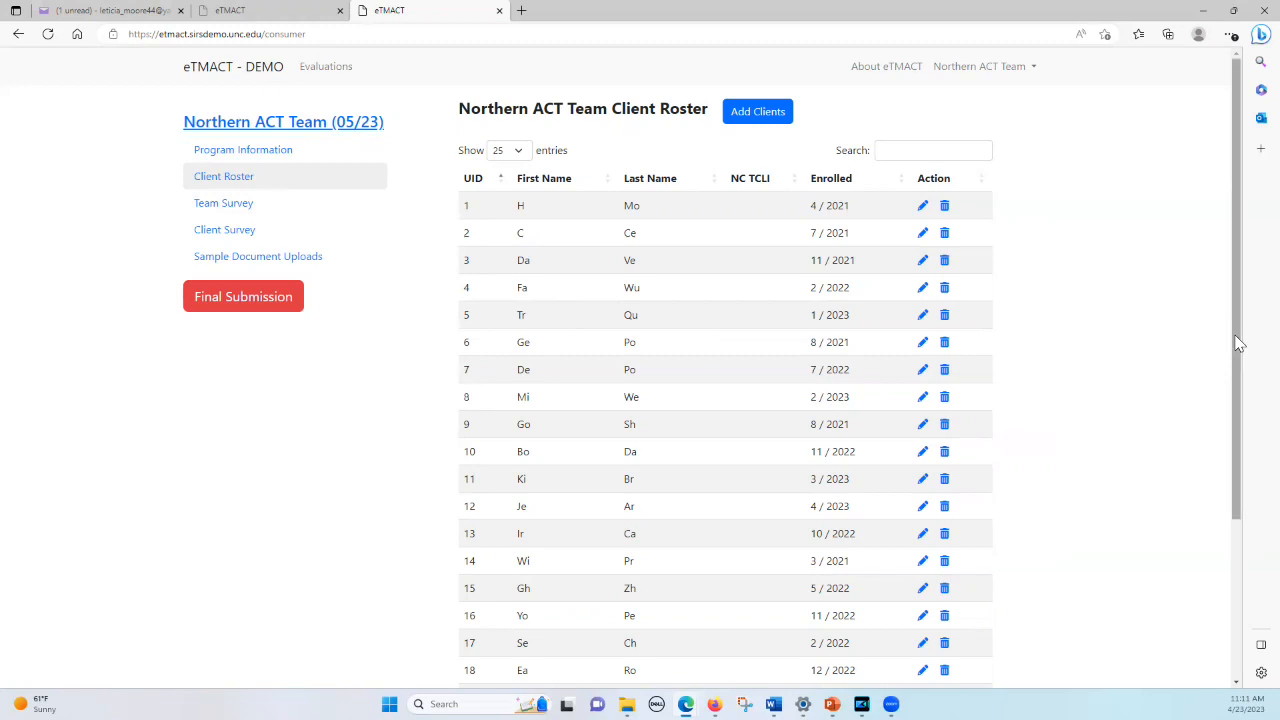
left_click_drag(1237, 343, 1206, 582)
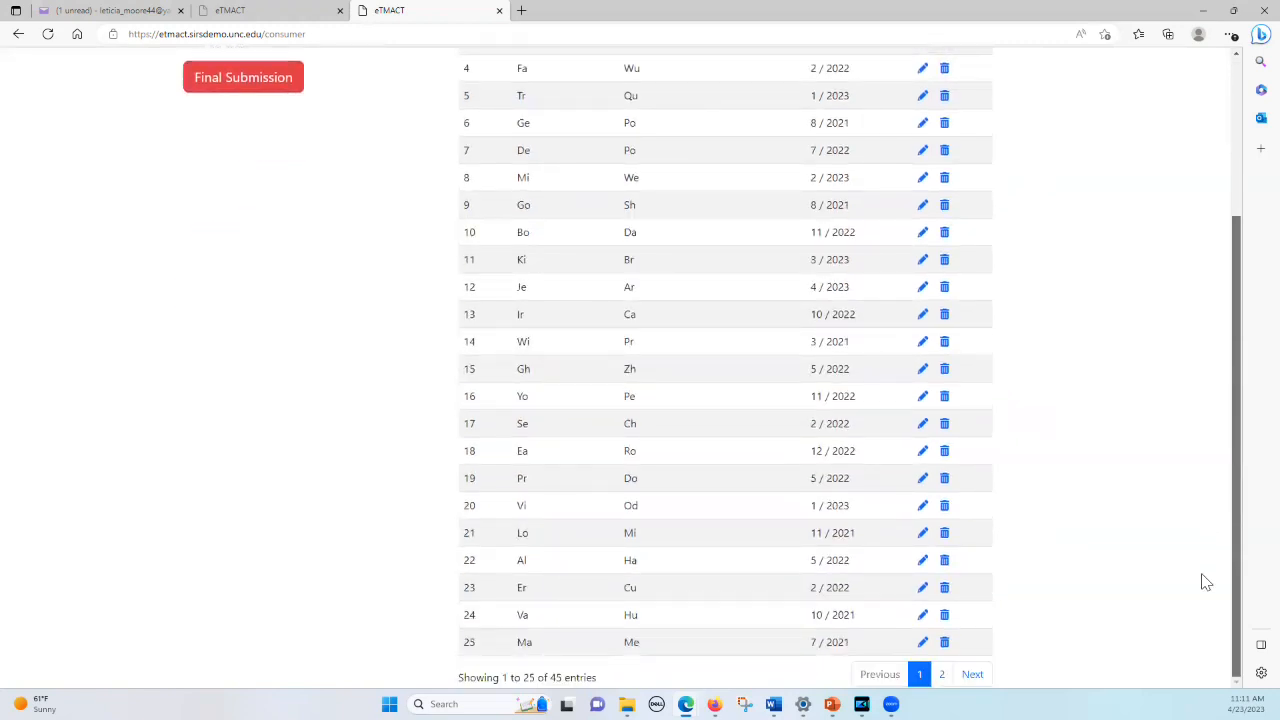
left_click(940, 676)
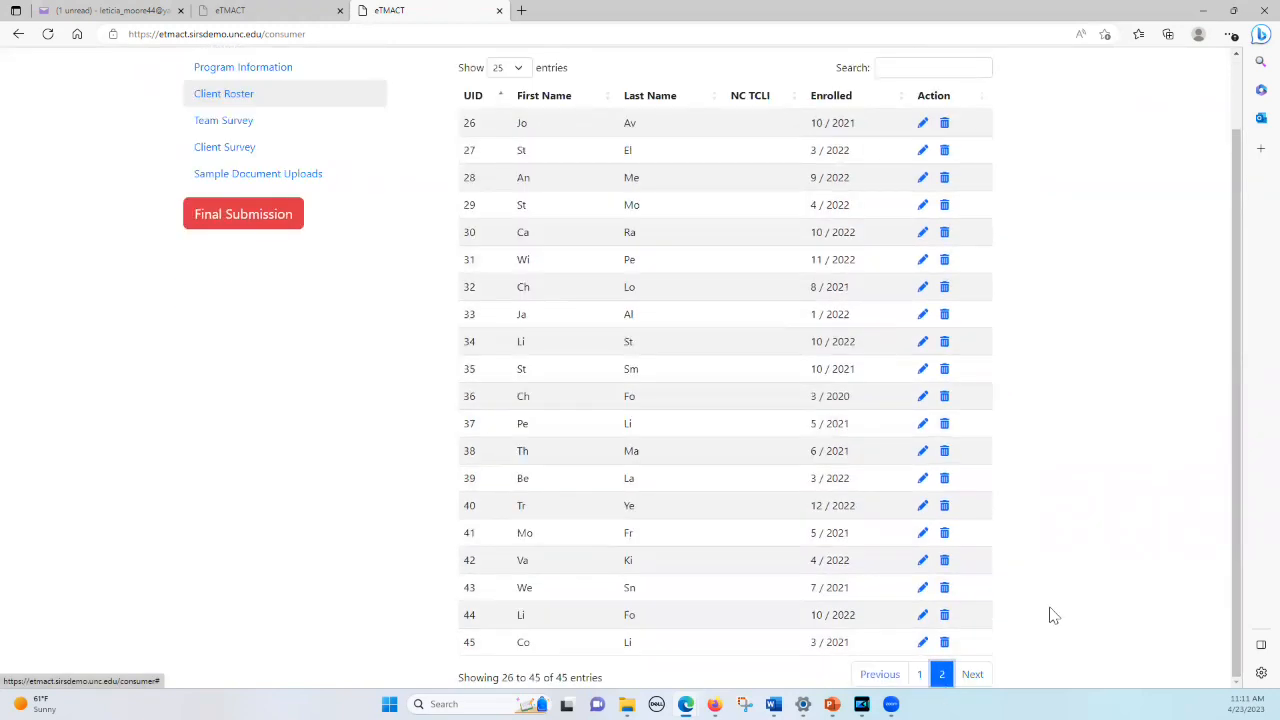
left_click(919, 674)
left_click_drag(1238, 363, 1180, 120)
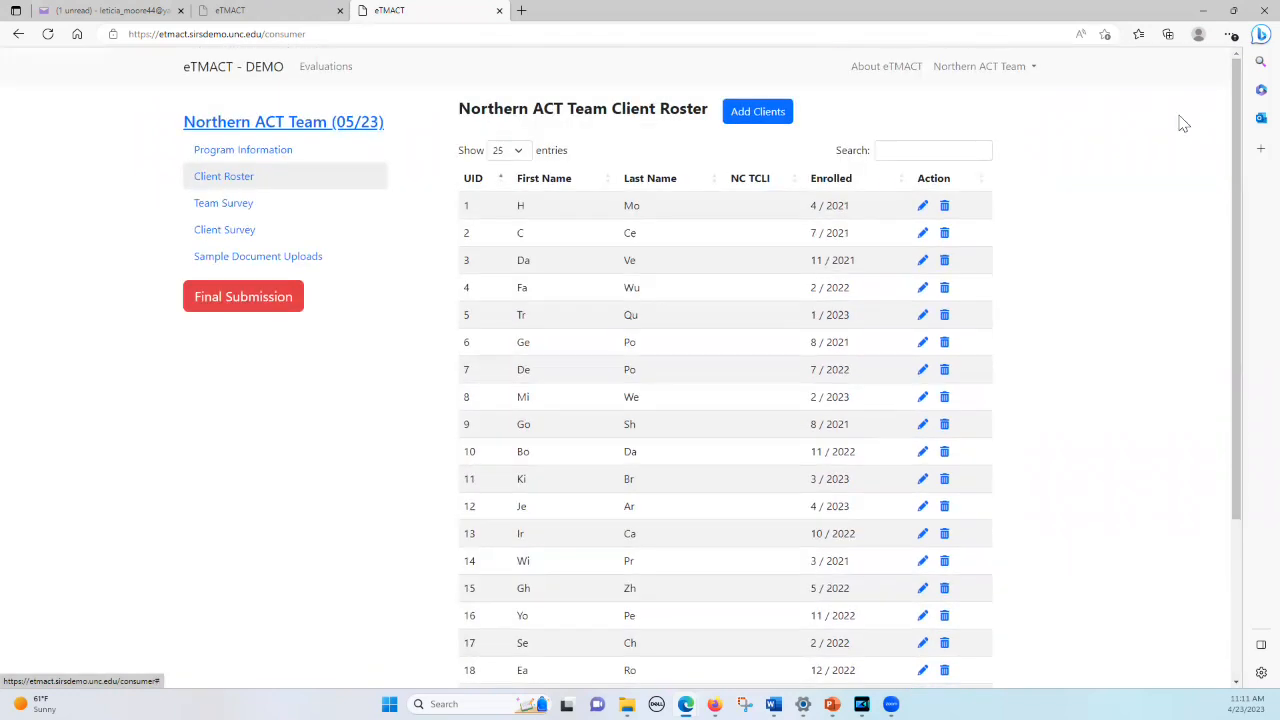
- Start adding a client to the roster and enter the client's first name and two-letter last name
left_click(748, 119)
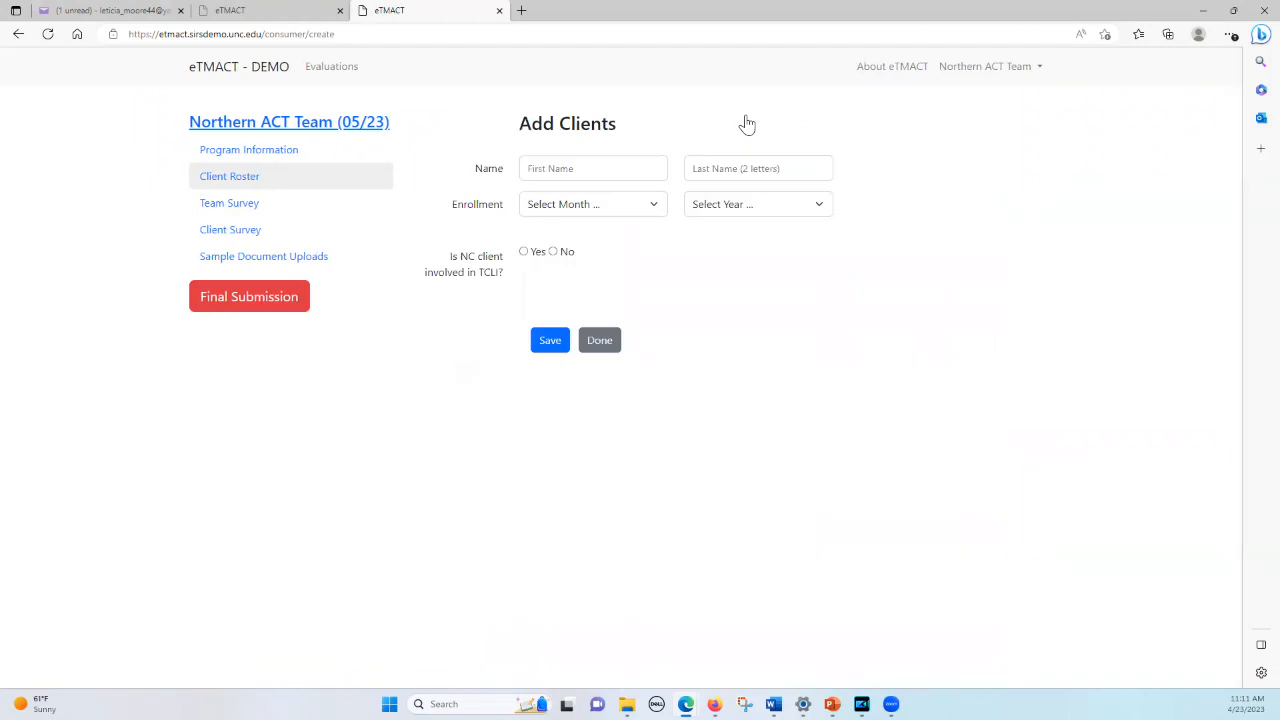
left_click(566, 166)
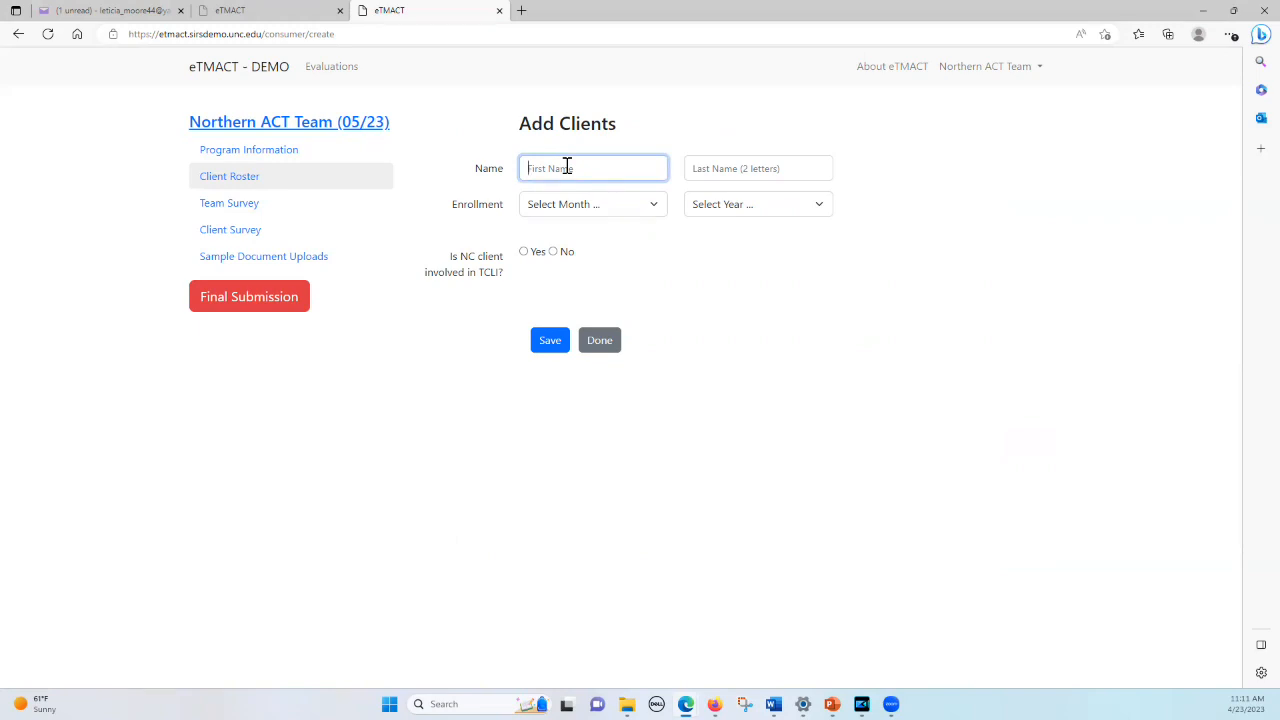
type("Stan")
key("Tab")
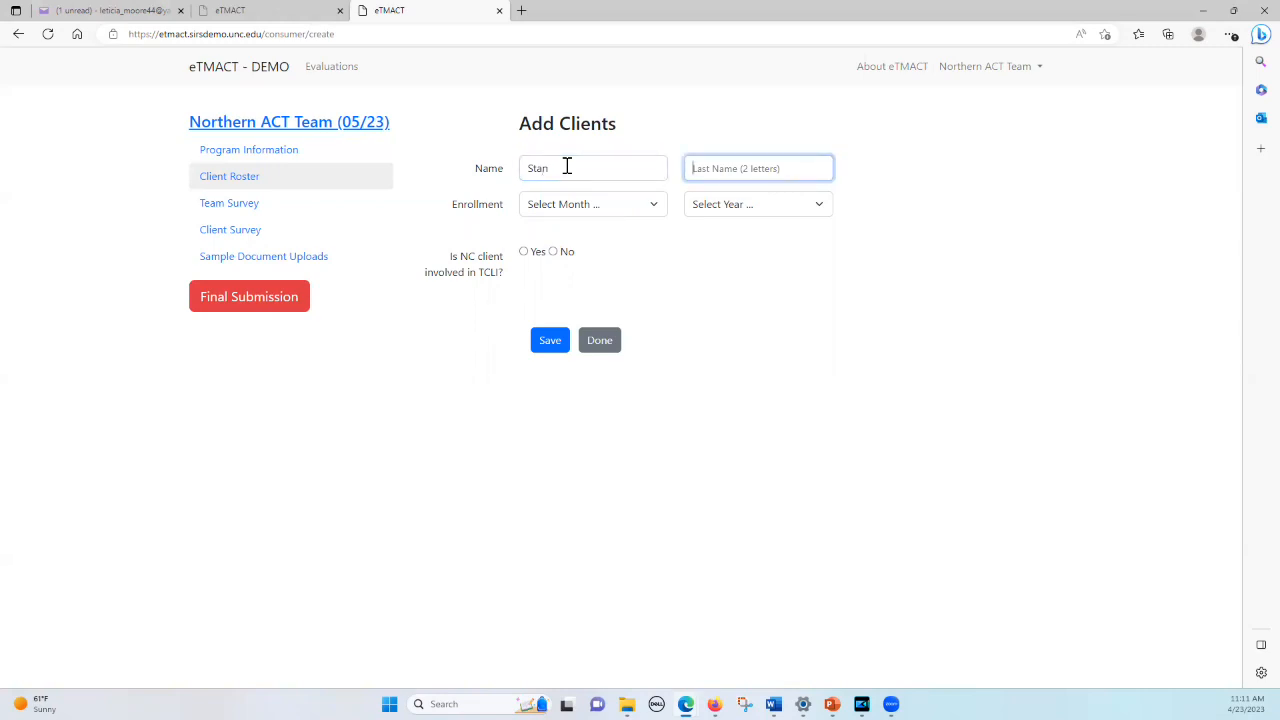
type("Mo")
- Set the client's enrollment to September 2022 and save the entry, leaving the TCLI question unanswered
left_click(652, 206)
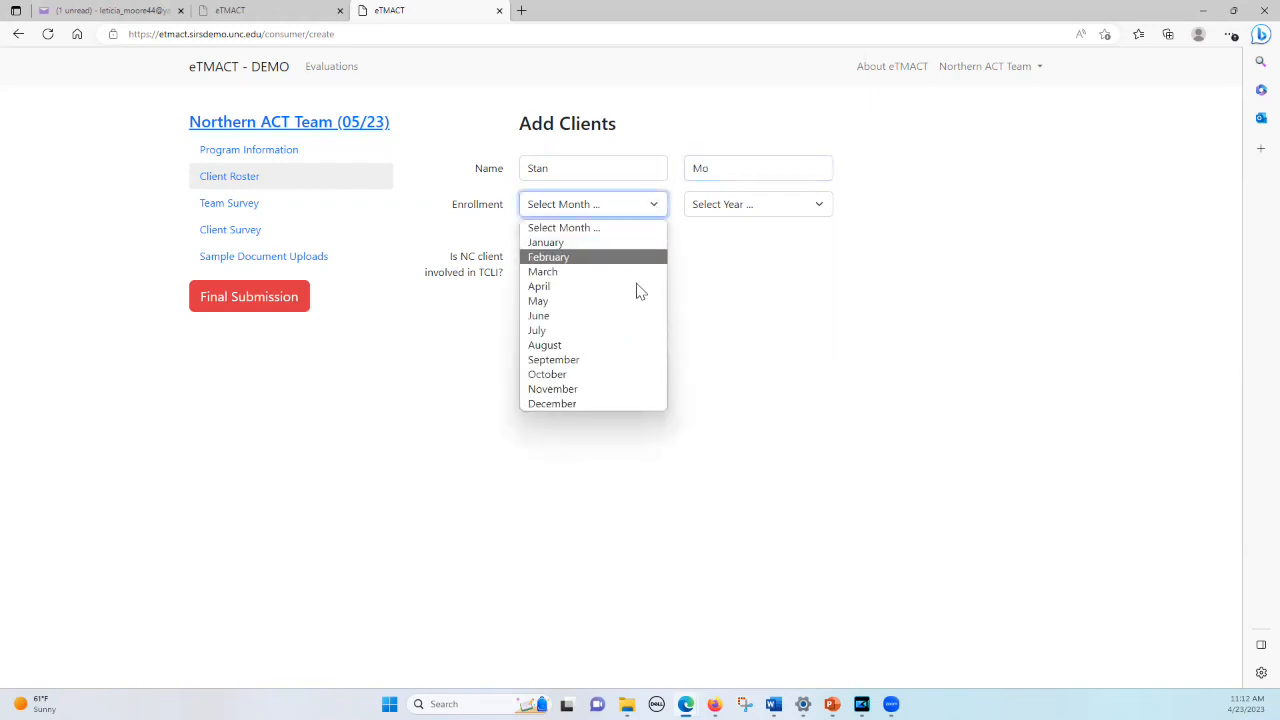
left_click(575, 361)
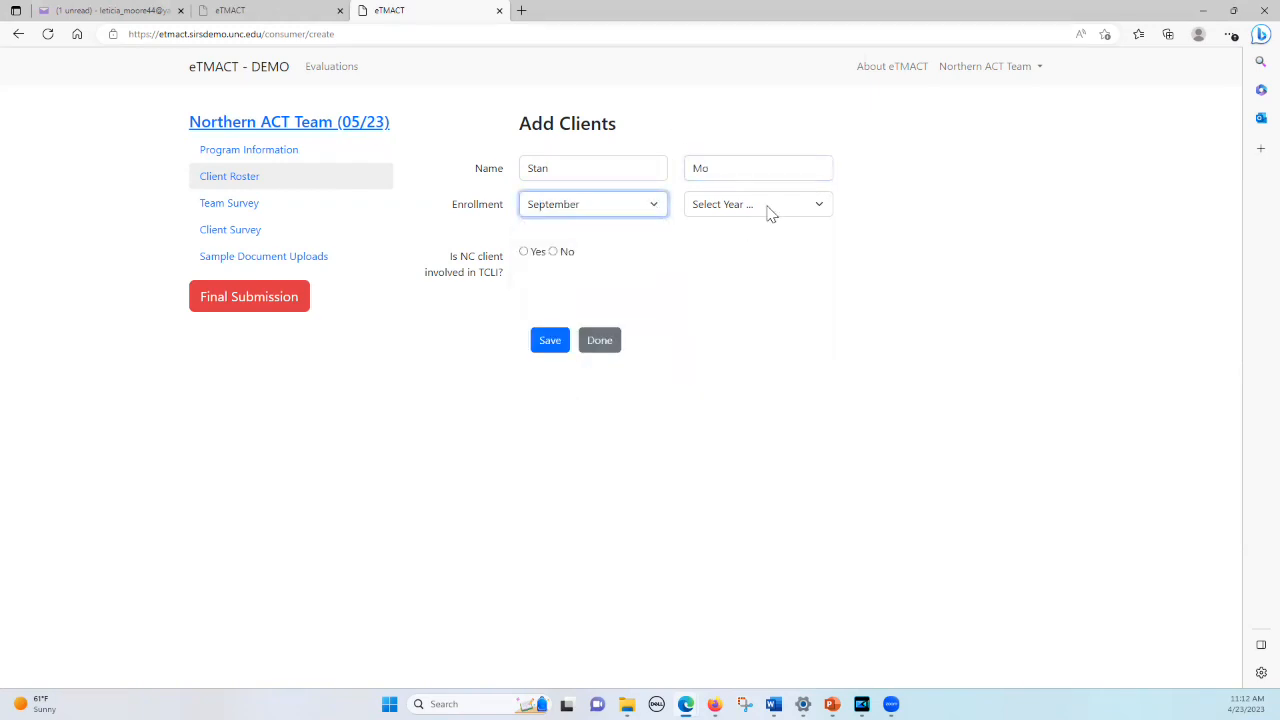
left_click(768, 206)
scroll(830, 490, "down", 1)
scroll(828, 490, "down", 3)
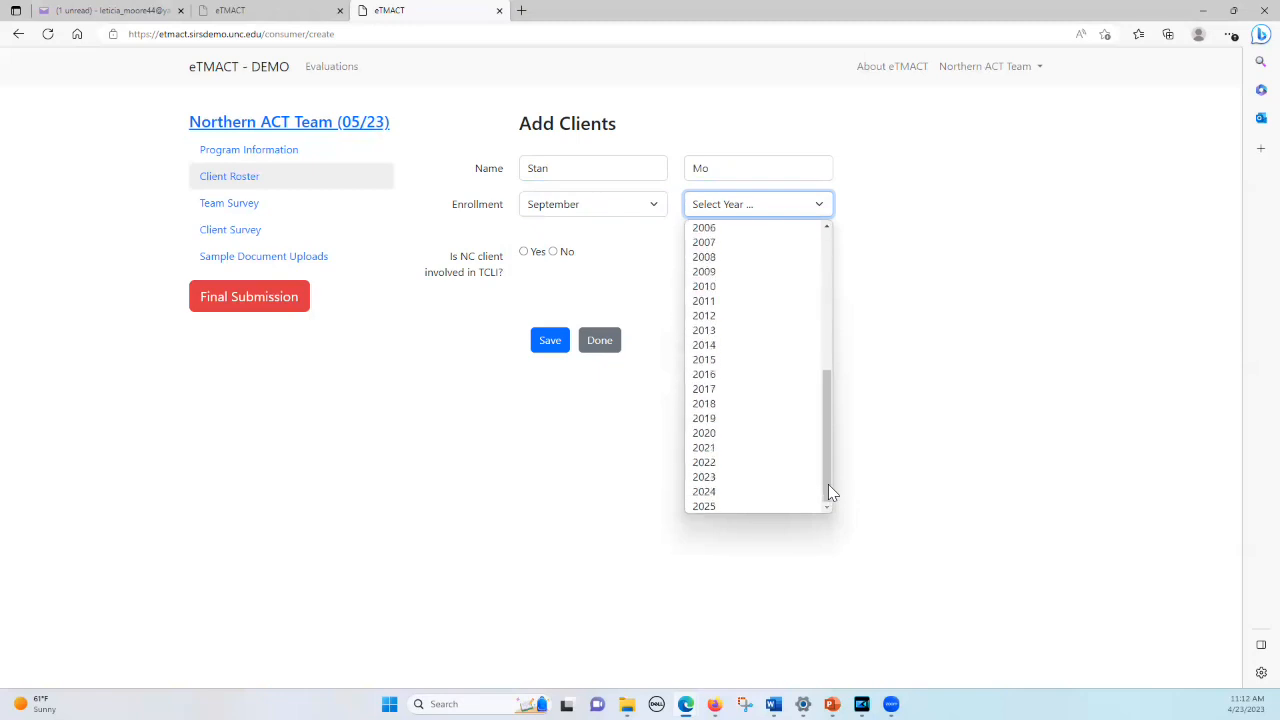
left_click(771, 469)
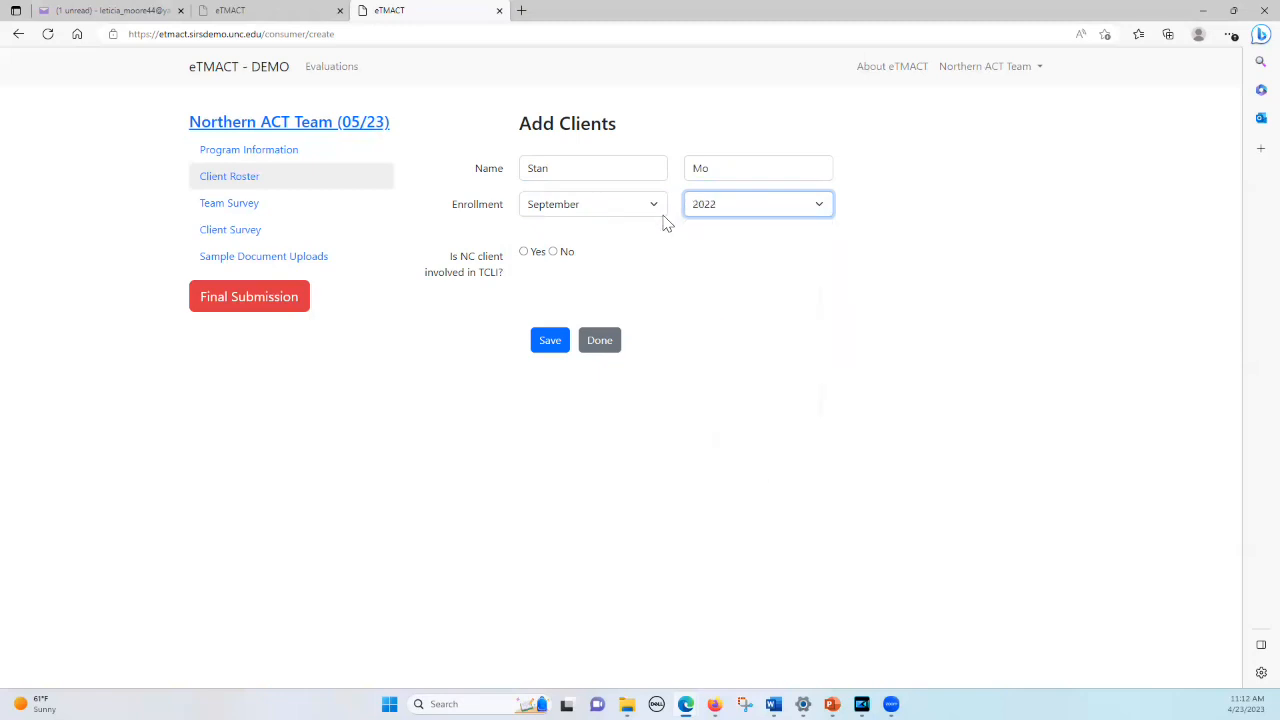
left_click(745, 283)
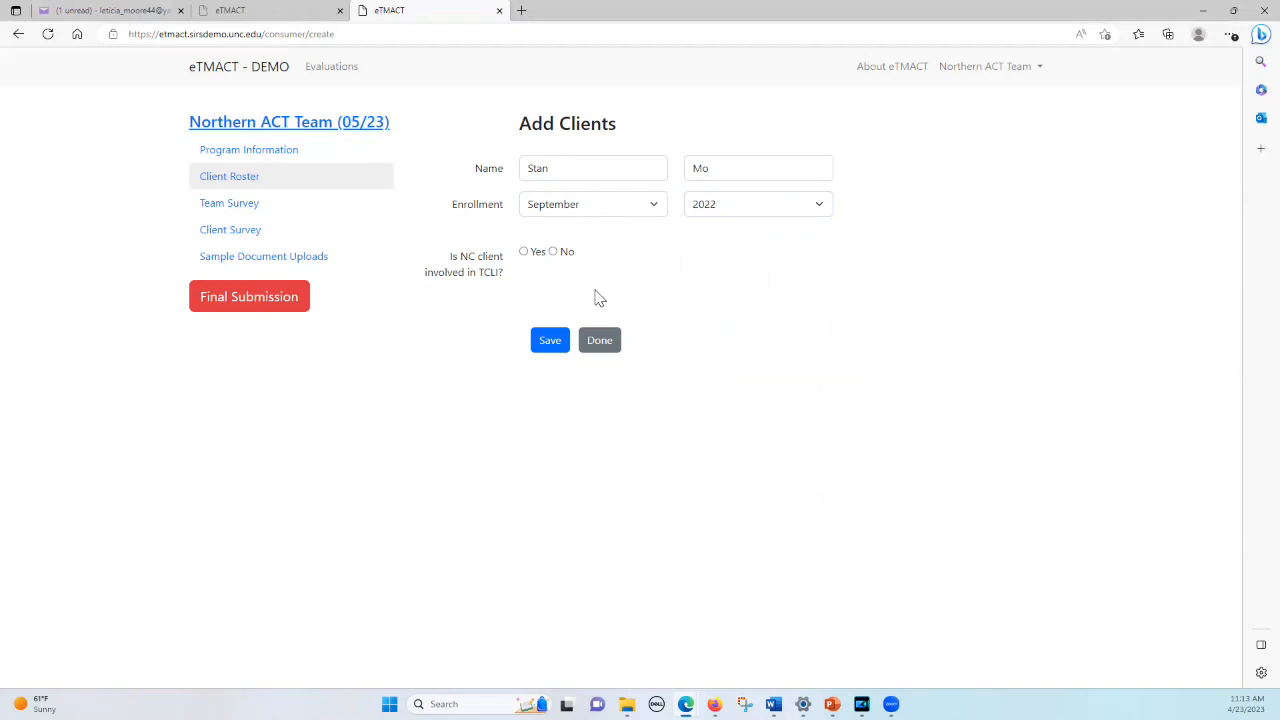
left_click(550, 341)
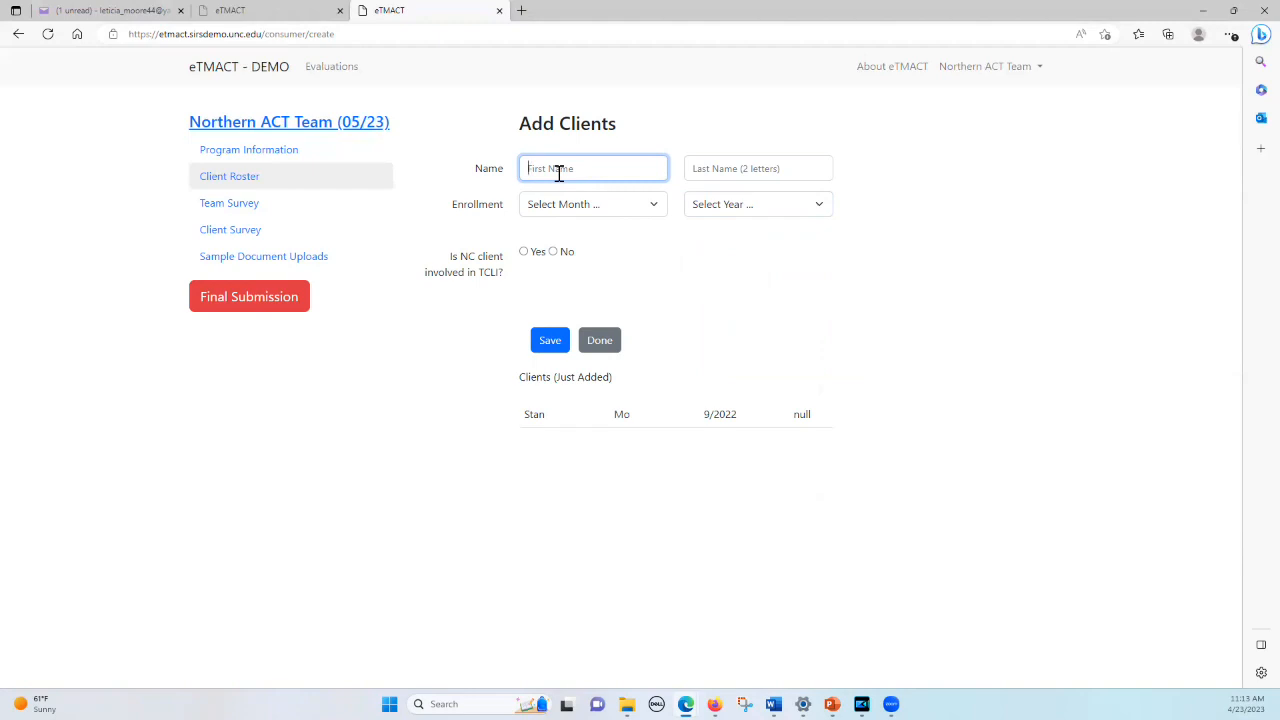
- Add another client using two letters each for first and last name, with enrollment March 2022, and save it
type("Dr")
key("Tab")
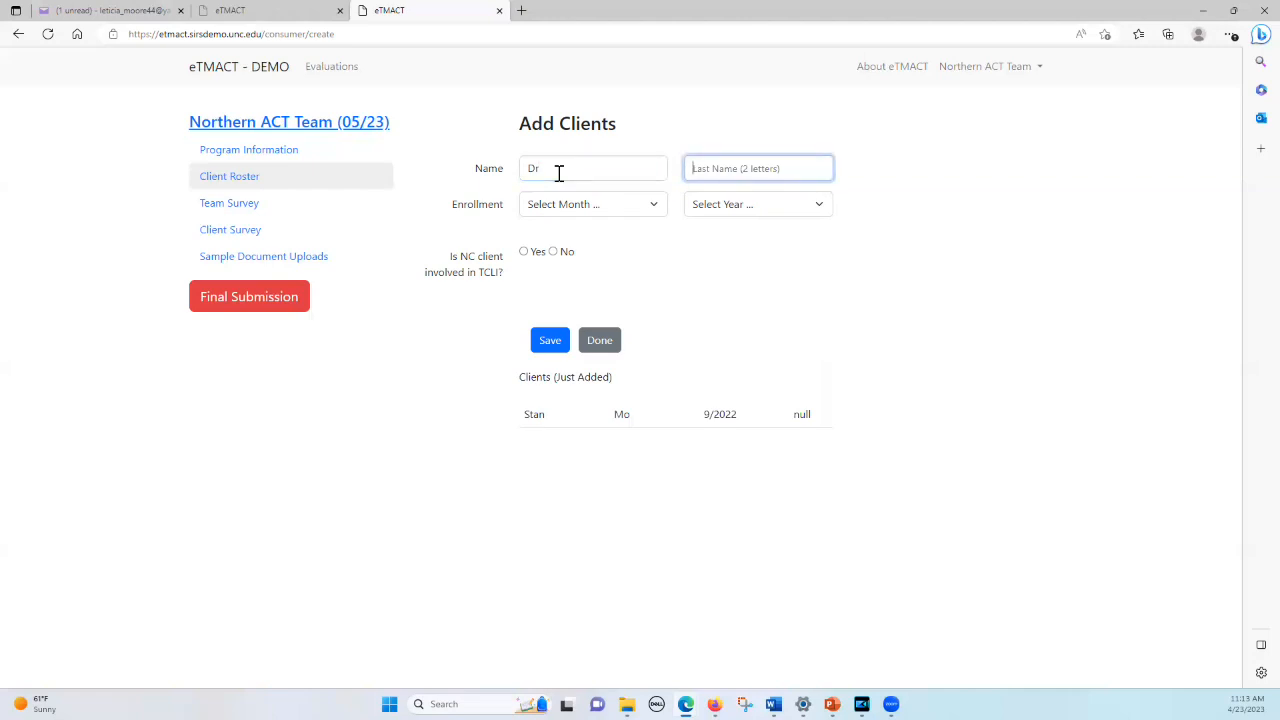
type("Re")
left_click(566, 206)
left_click(566, 271)
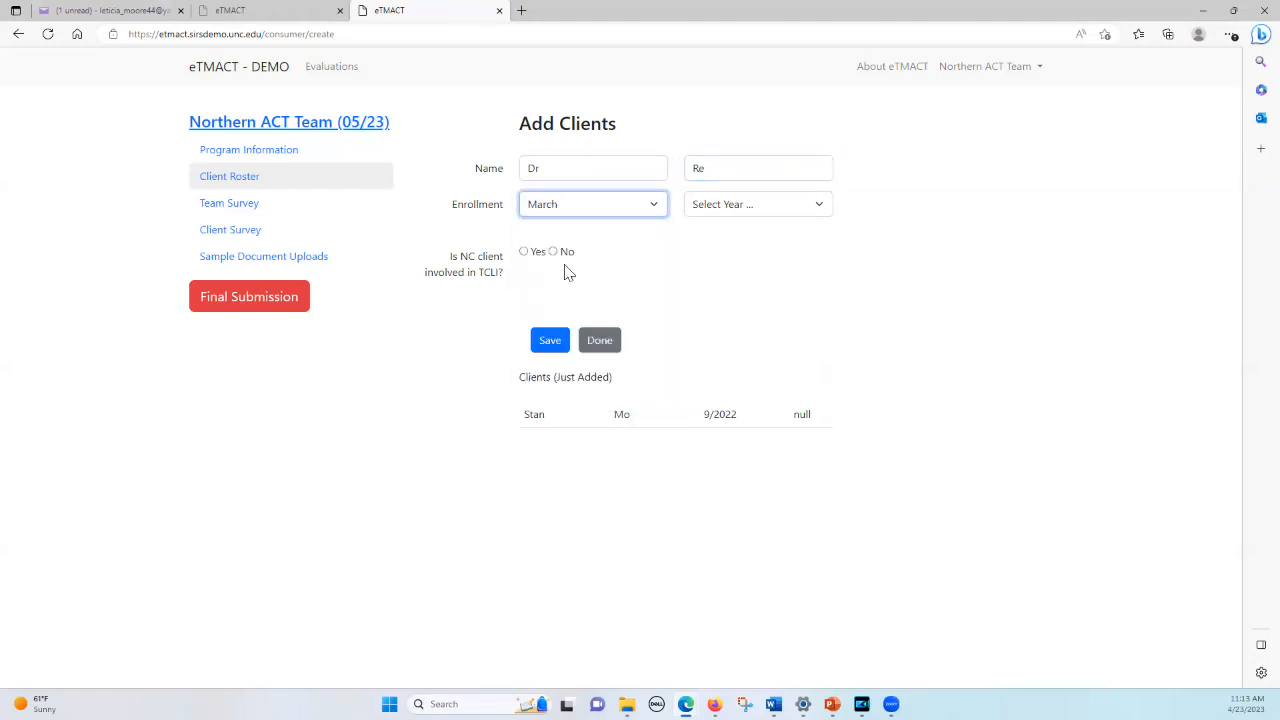
left_click(804, 210)
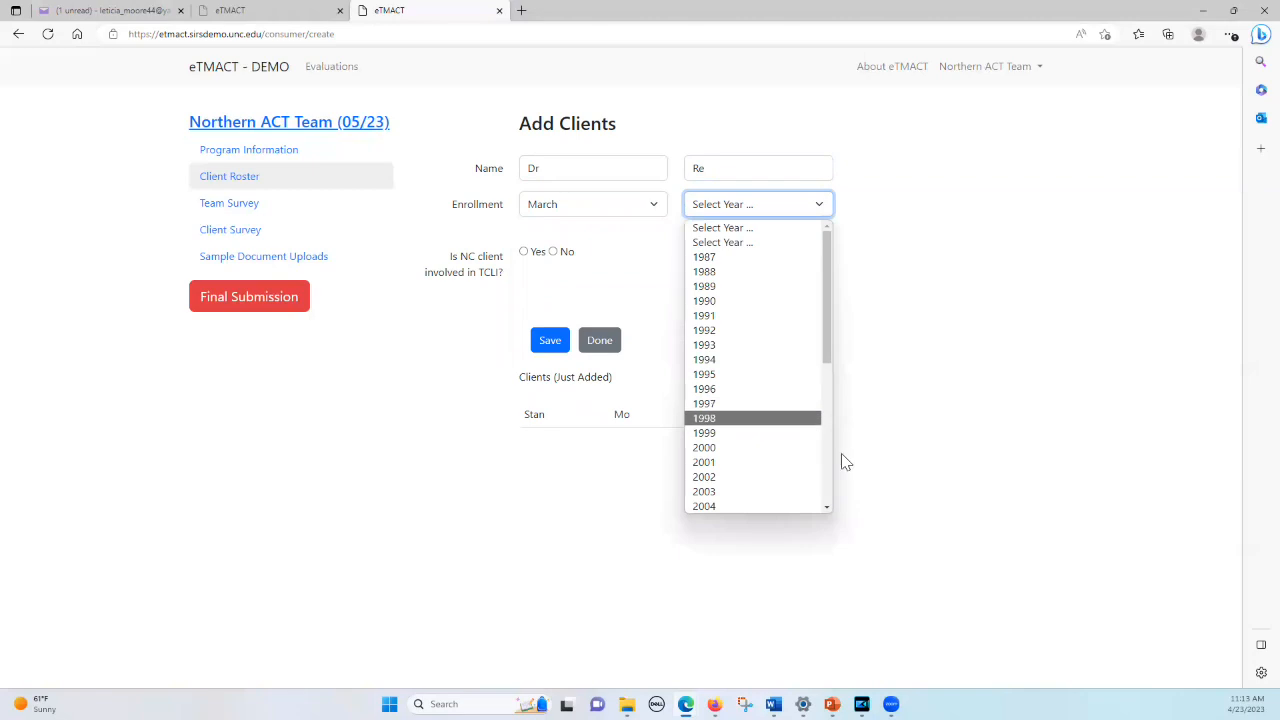
left_click(829, 498)
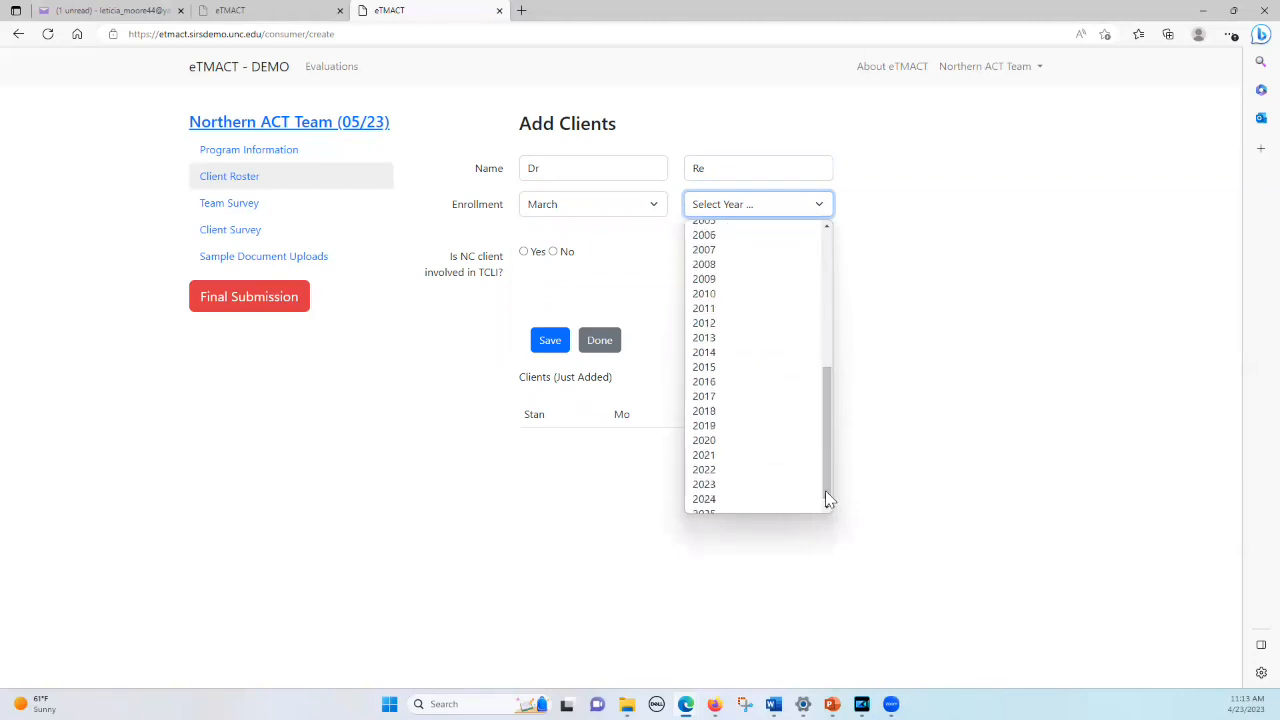
left_click(765, 474)
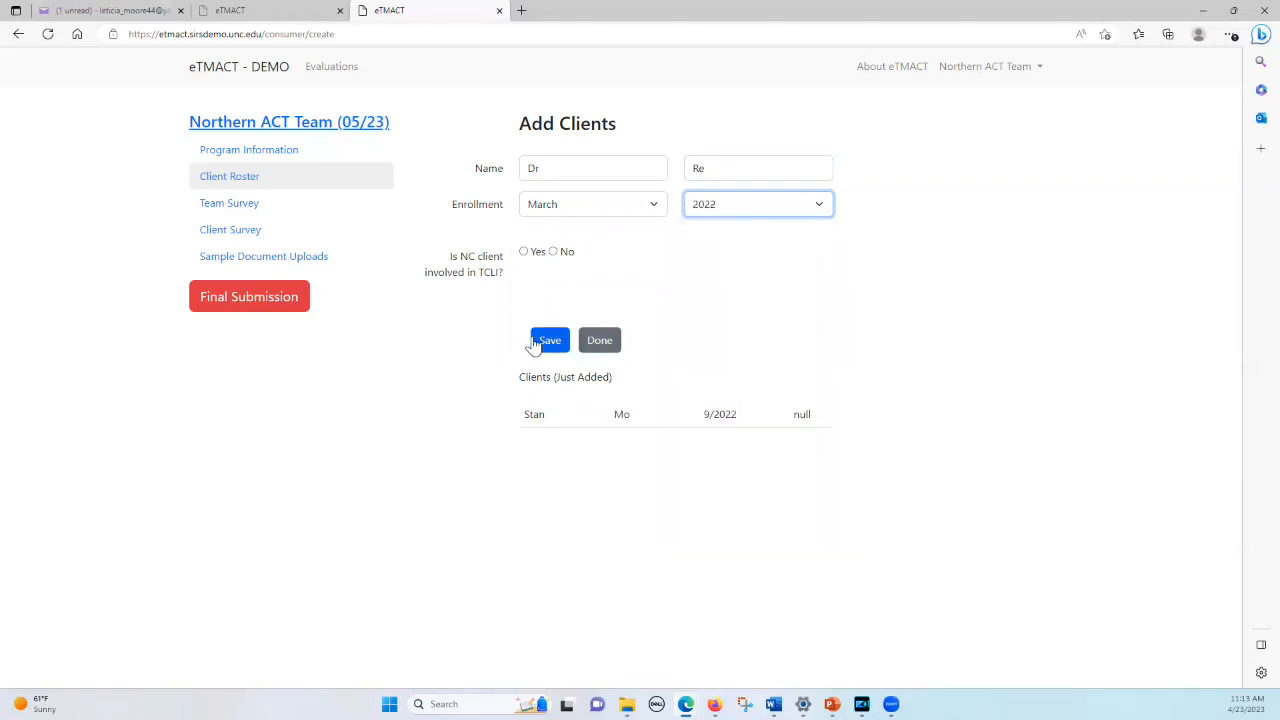
left_click(547, 341)
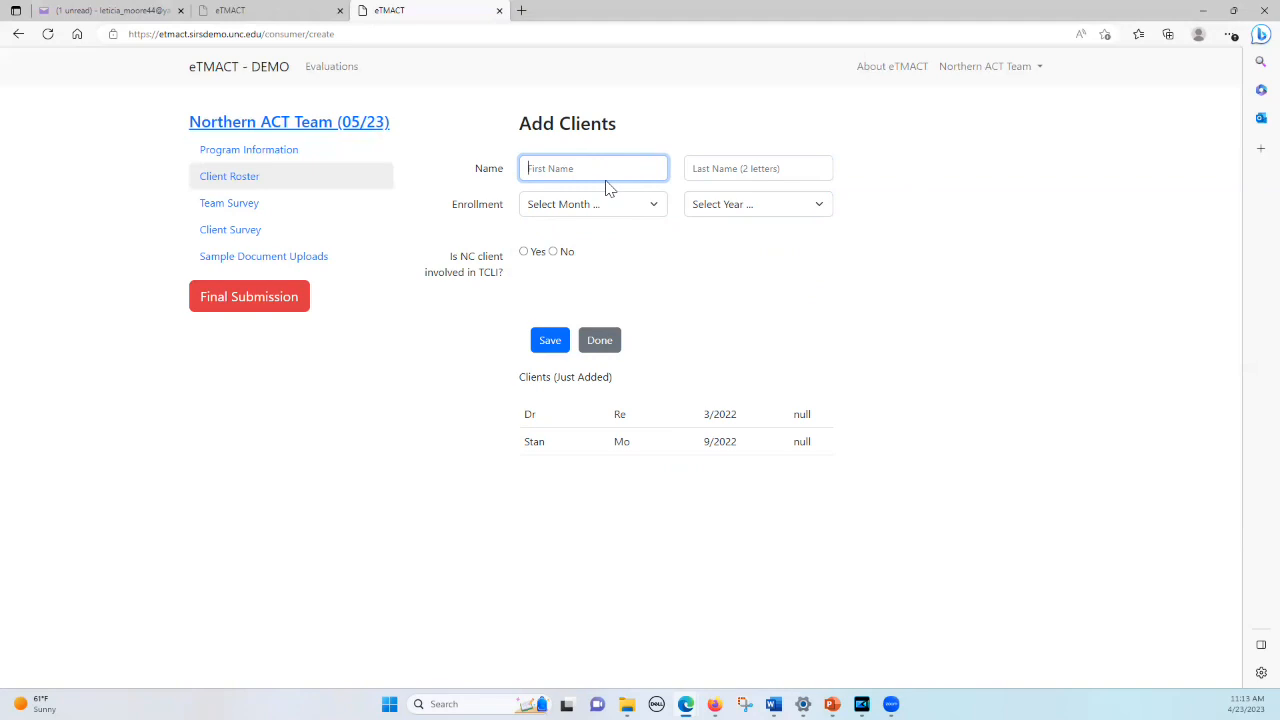
- Add a client identified by 11 and 22 instead of a name, with enrollment June 2021, and finish adding clients
type("11")
left_click(699, 169)
type("22")
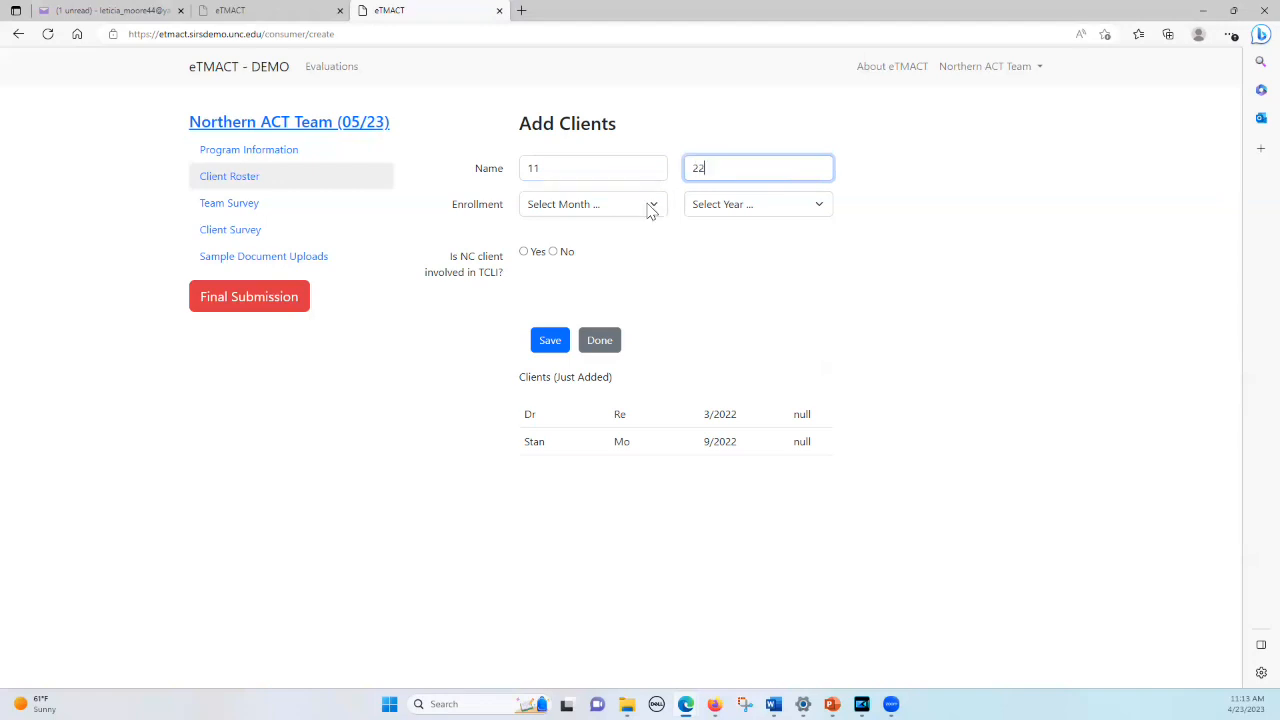
left_click(648, 208)
left_click(571, 314)
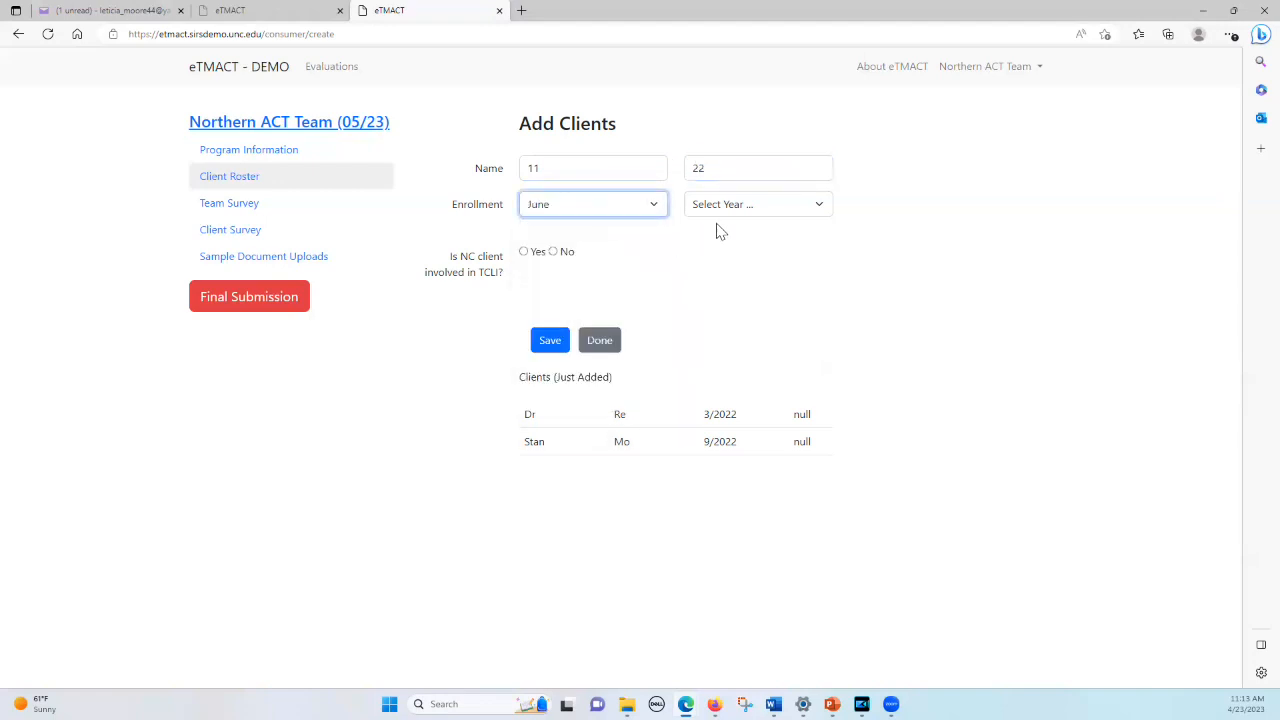
left_click(789, 208)
scroll(827, 487, "down", 5)
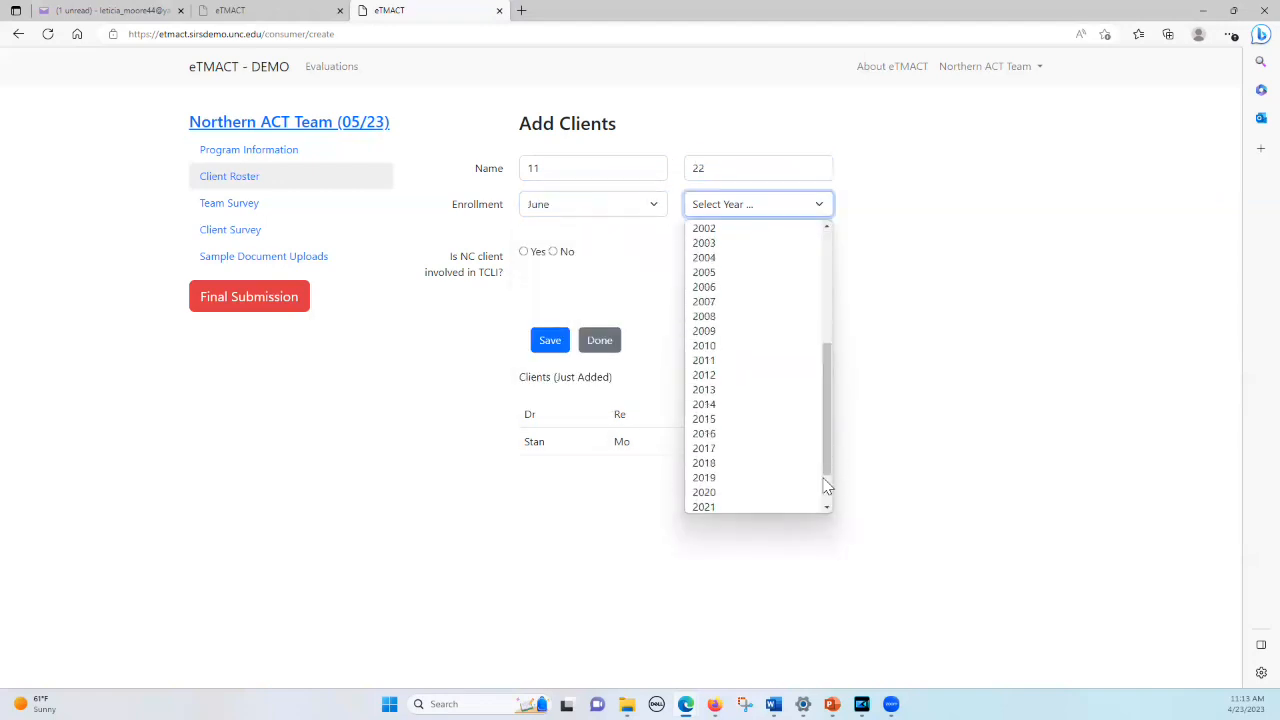
left_click(752, 509)
left_click(551, 342)
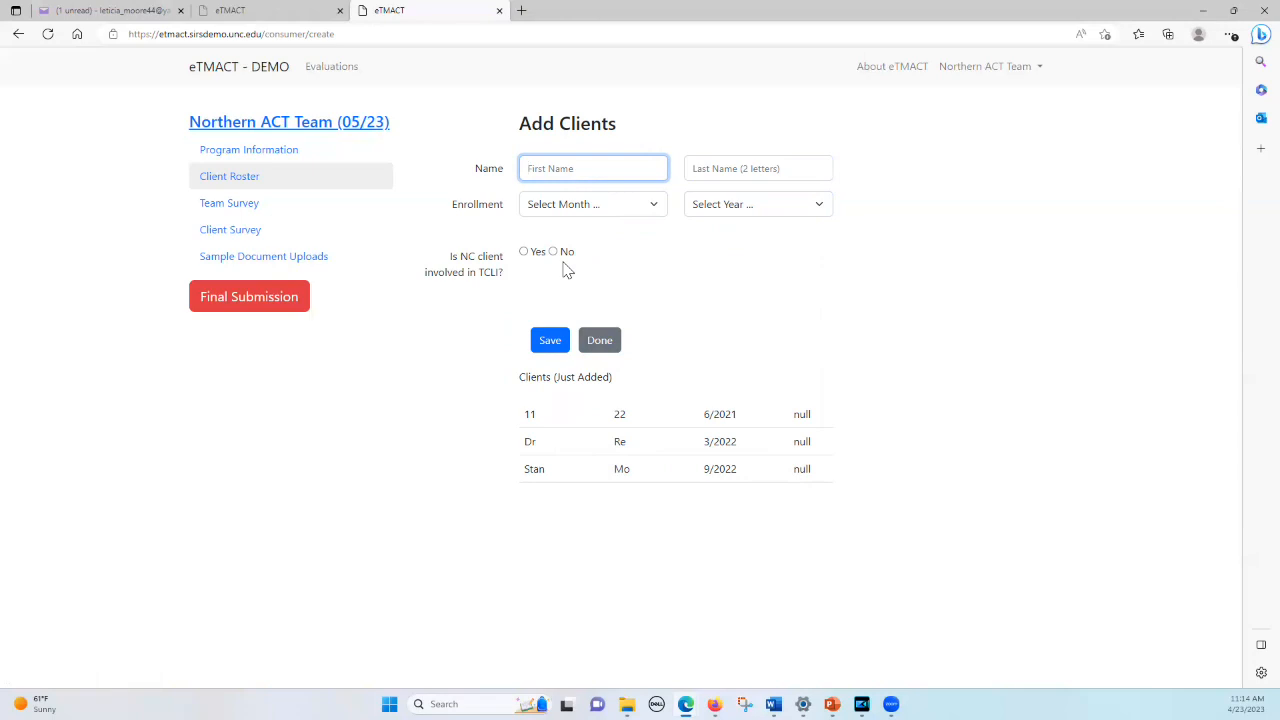
left_click(600, 341)
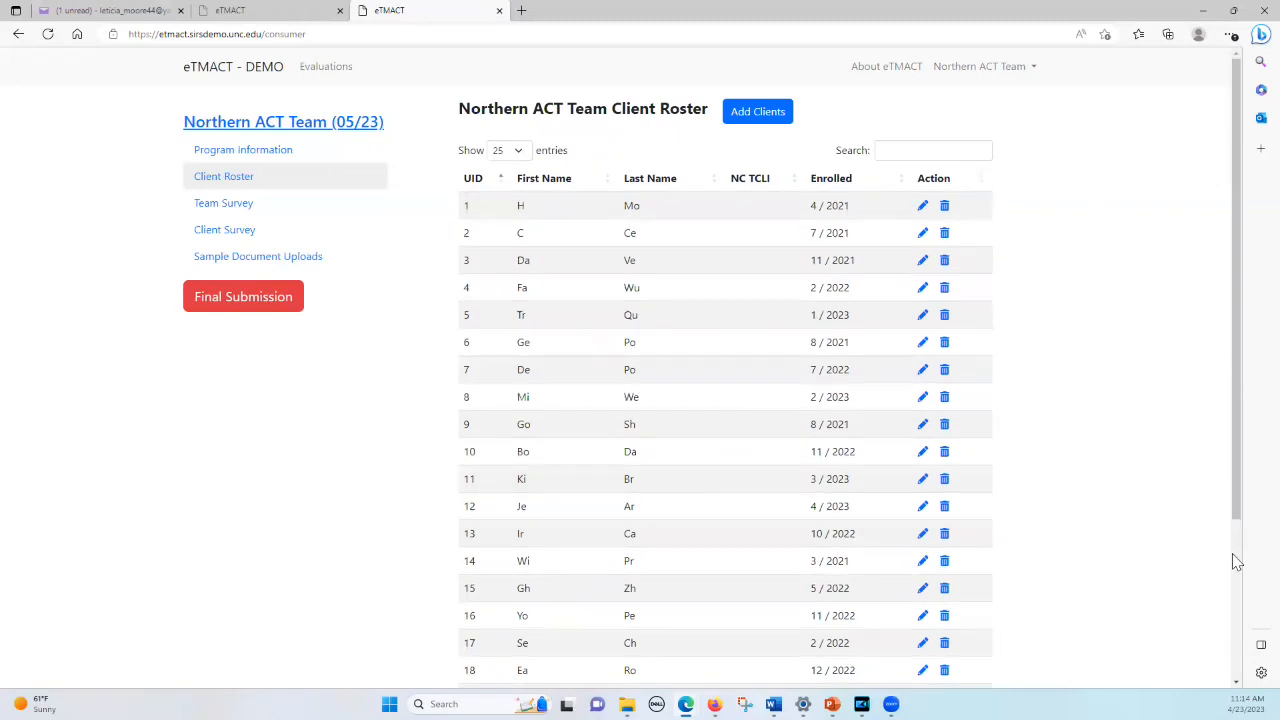
- Sort the client roster by UID and by first name, trying both sort directions
left_click(502, 185)
left_click(502, 186)
left_click(610, 184)
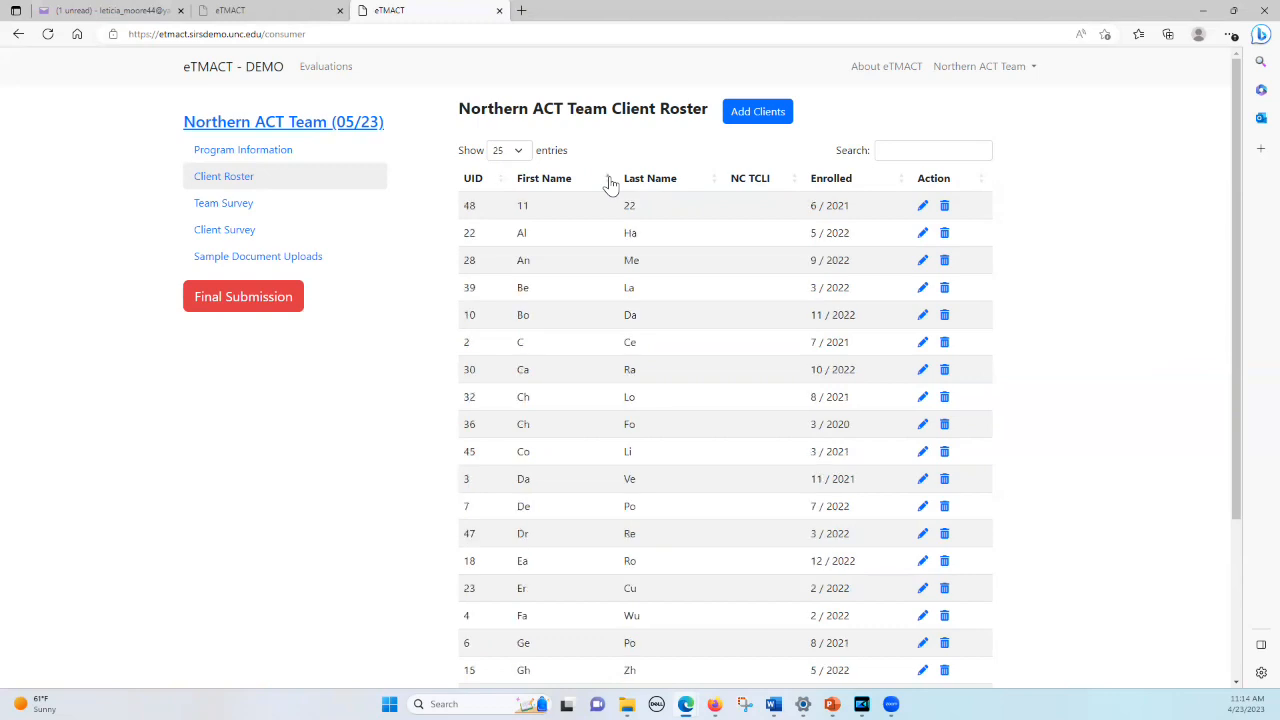
left_click(610, 184)
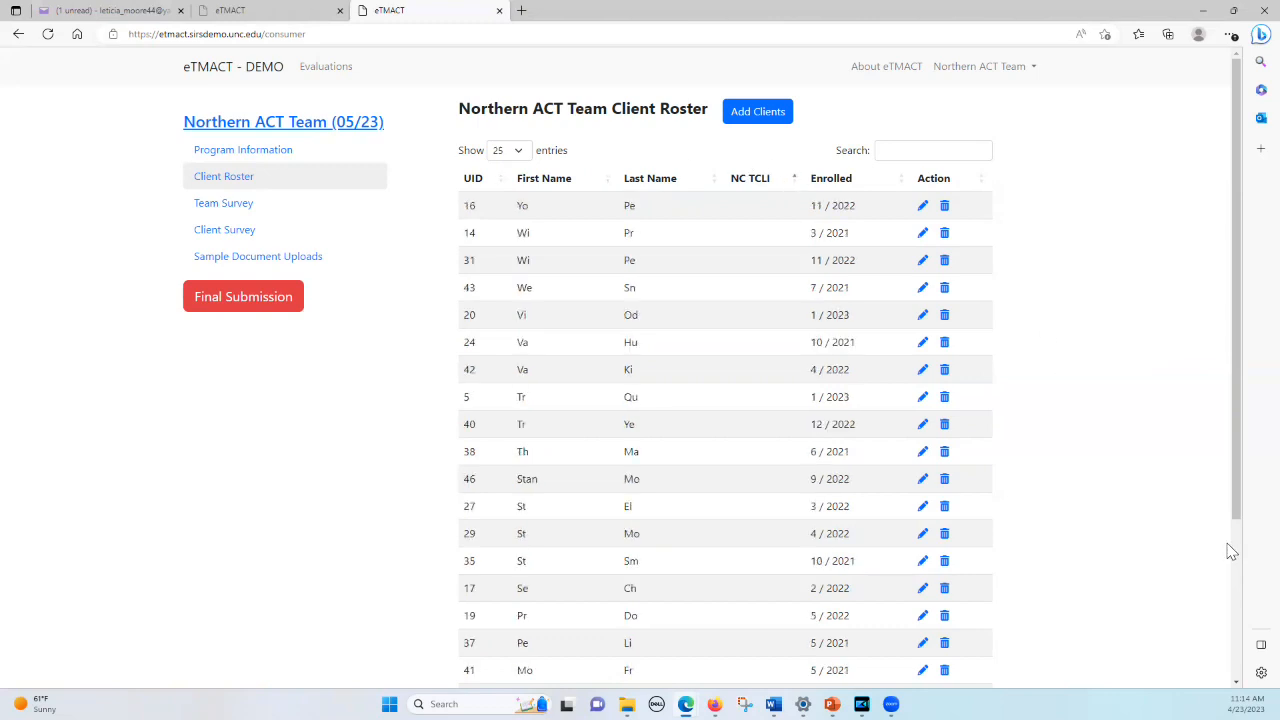
- Try to save the newly added September 2022 client with the first name shortened to two letters, and return to the edit form
scroll(1236, 588, "down", 3)
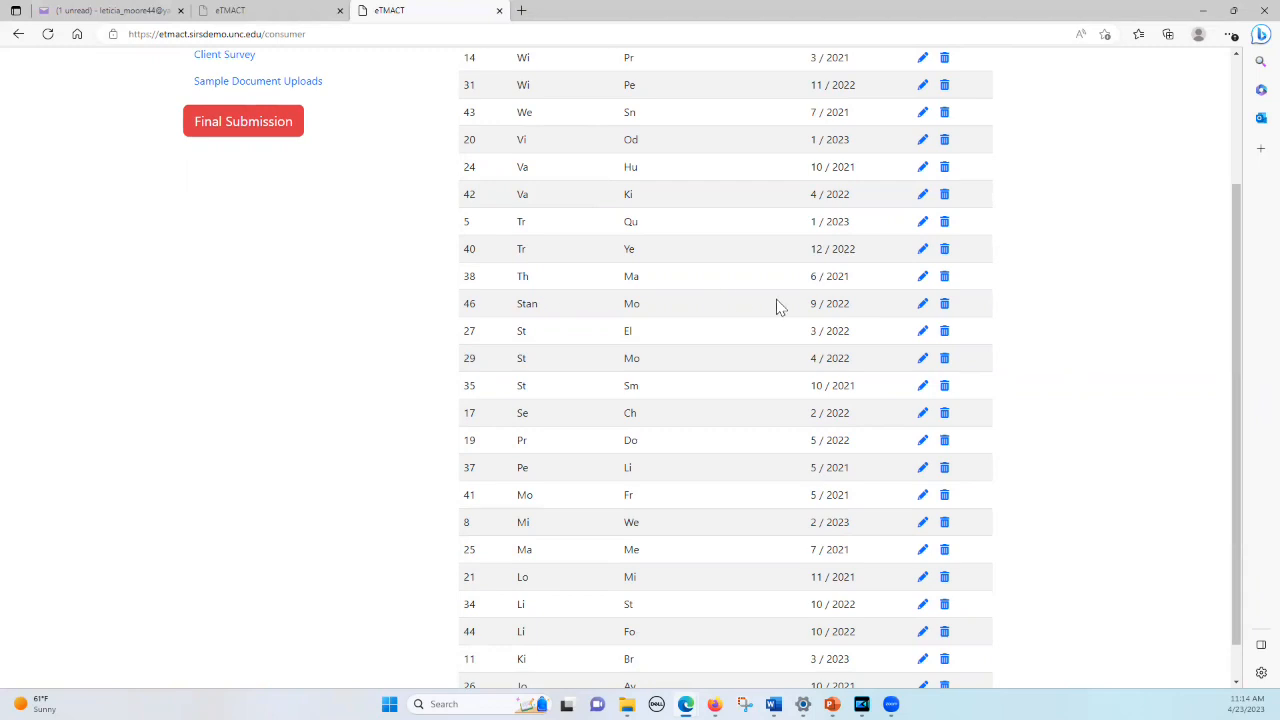
left_click(920, 308)
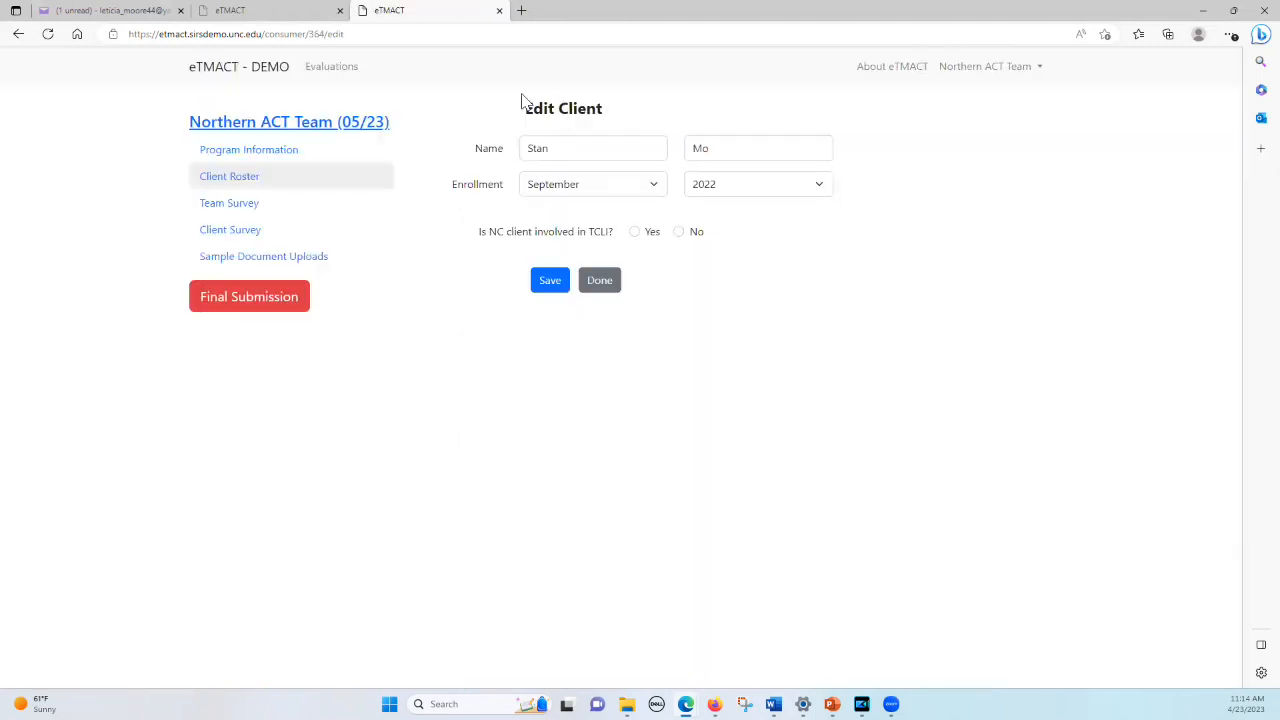
left_click(556, 150)
key("BackSpace")
key("BackSpace")
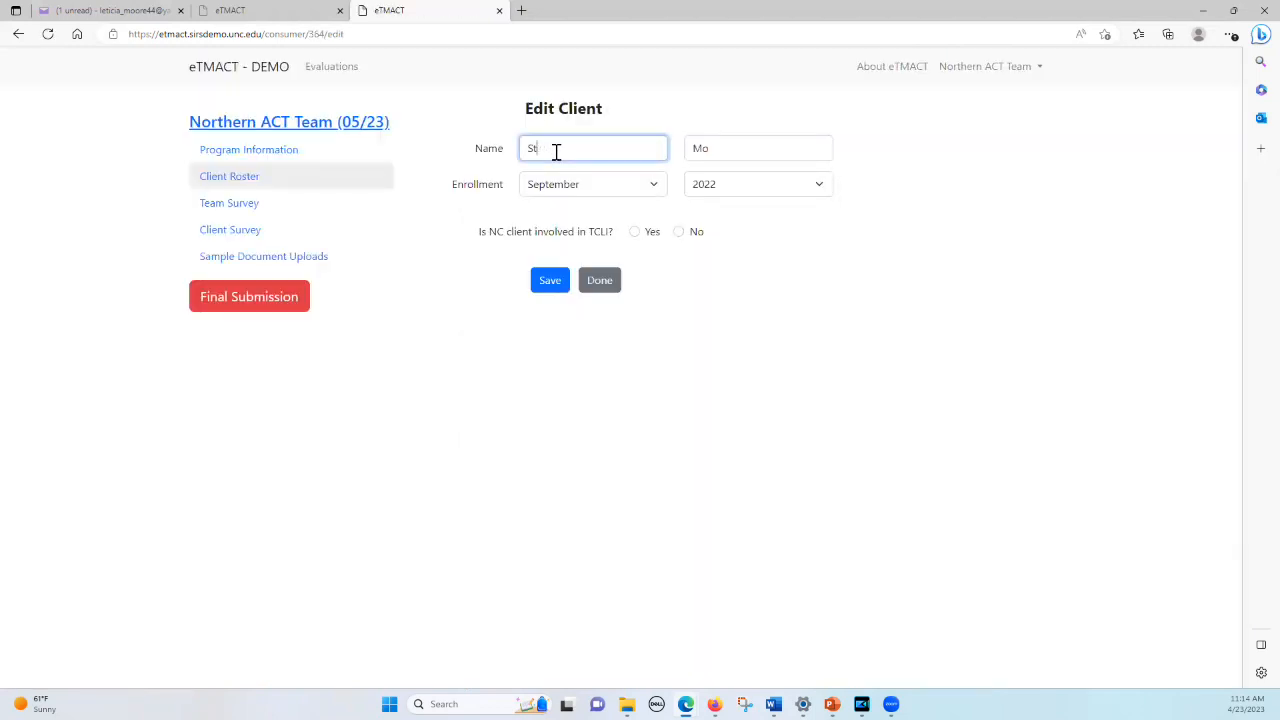
left_click(549, 286)
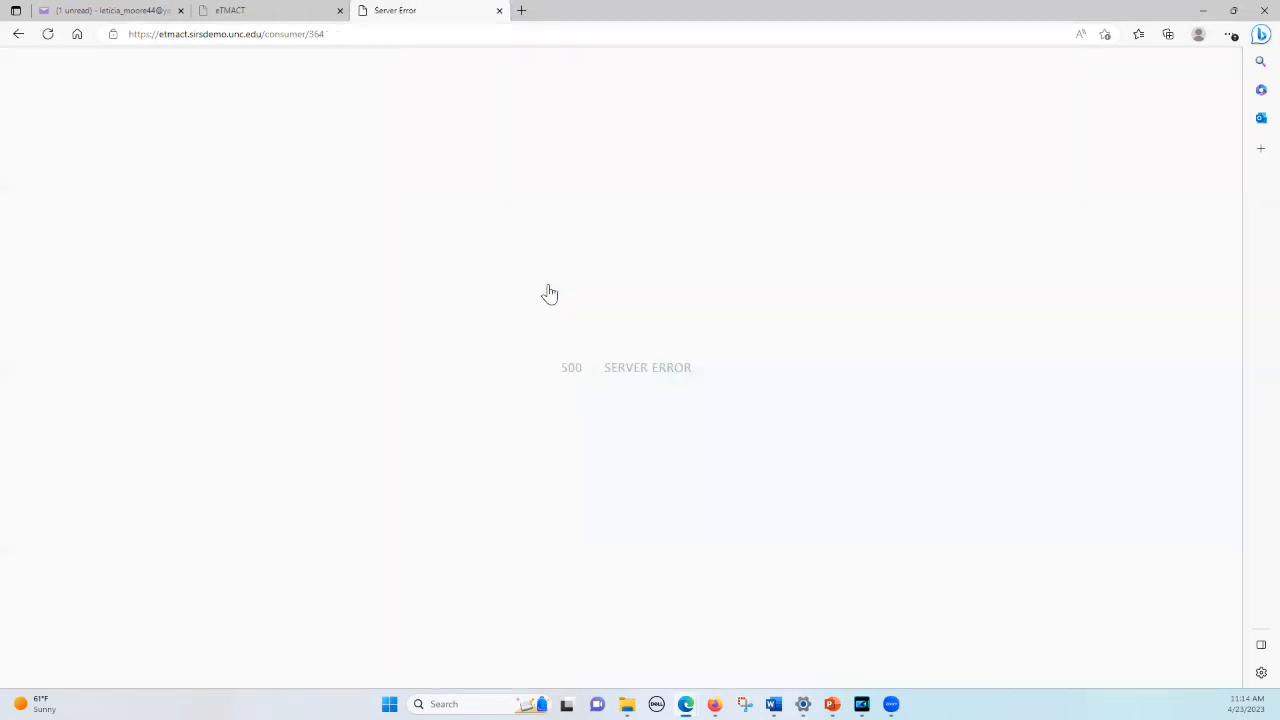
left_click(18, 34)
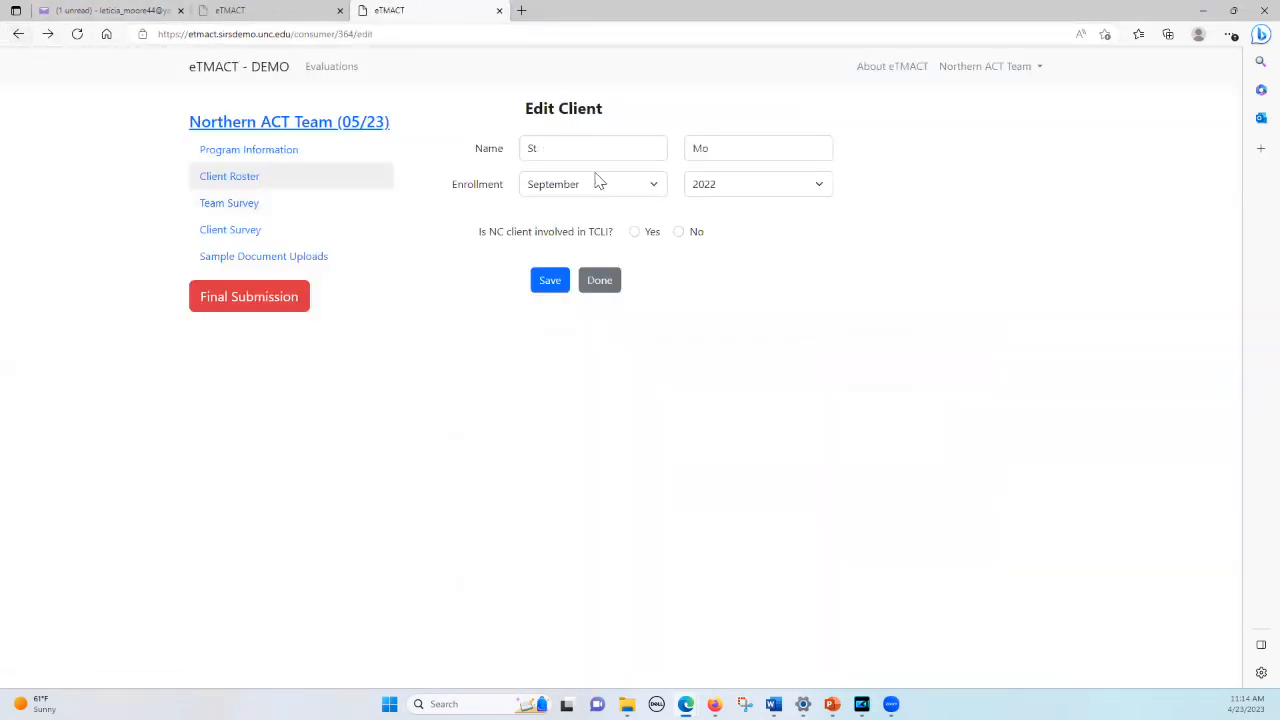
- Try again to save the September 2022 client with the two-letter first name, and leave the edit form for the client roster
left_click(550, 280)
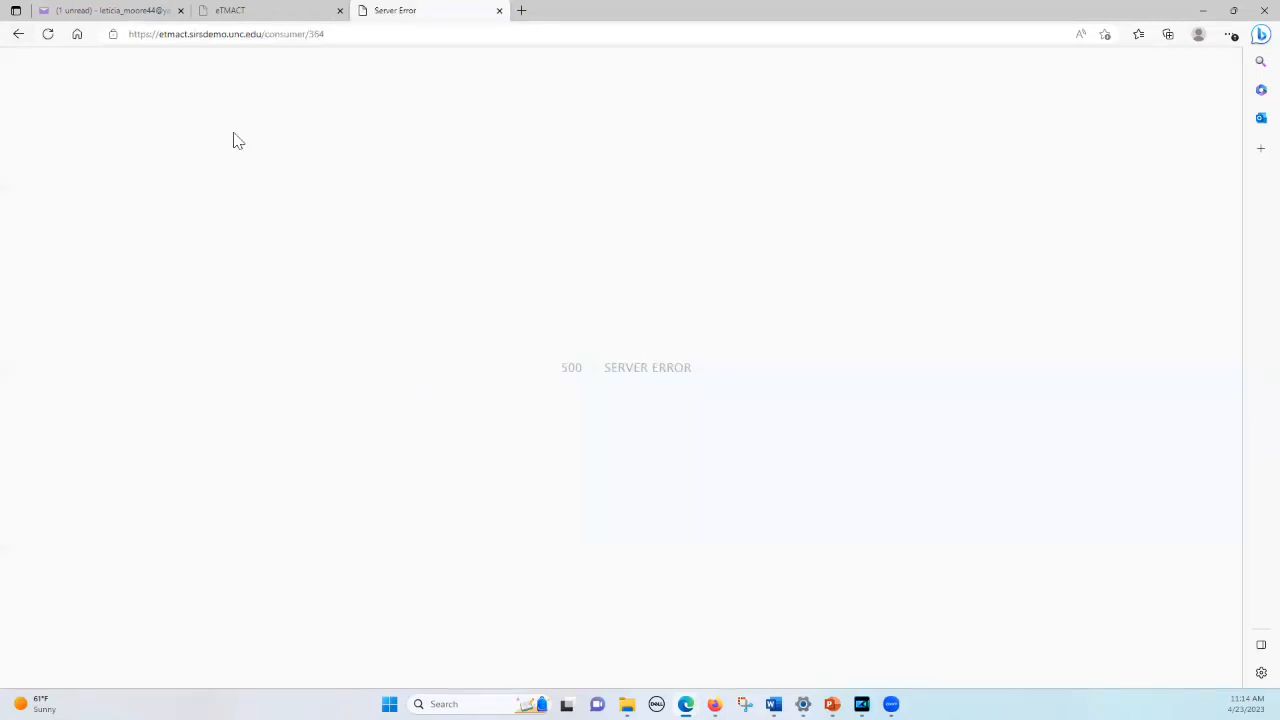
left_click(12, 34)
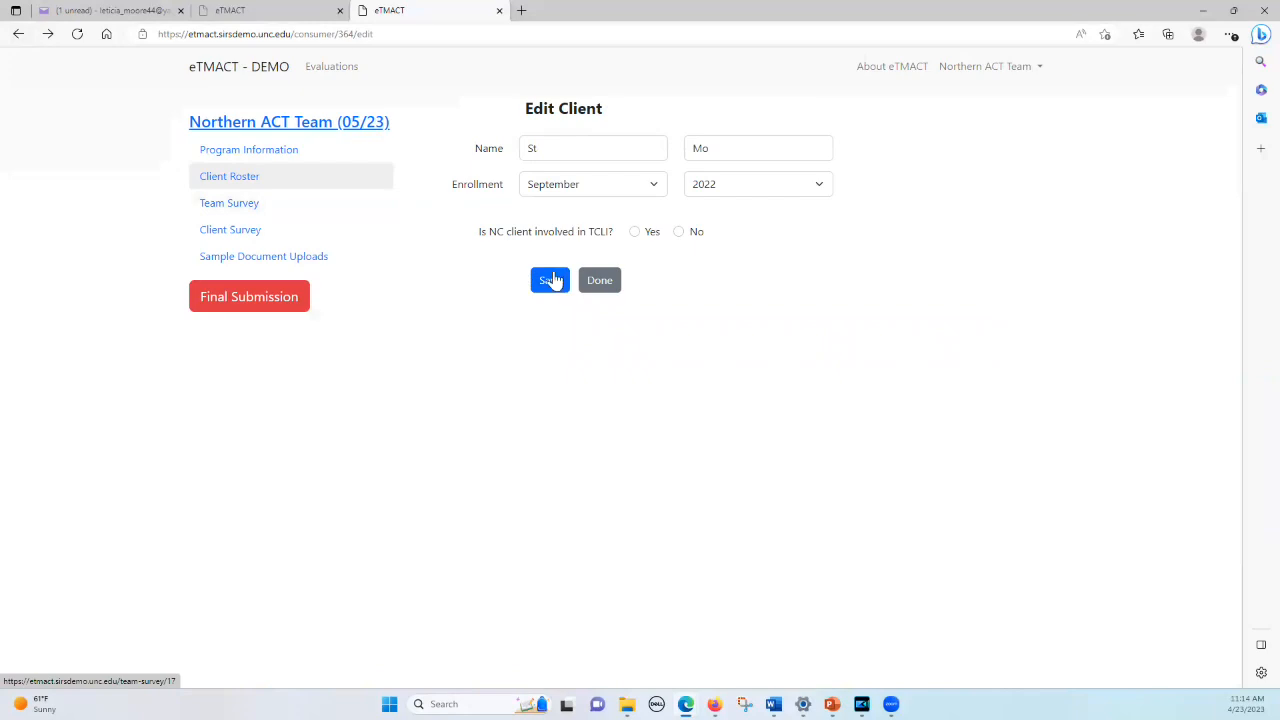
left_click(601, 281)
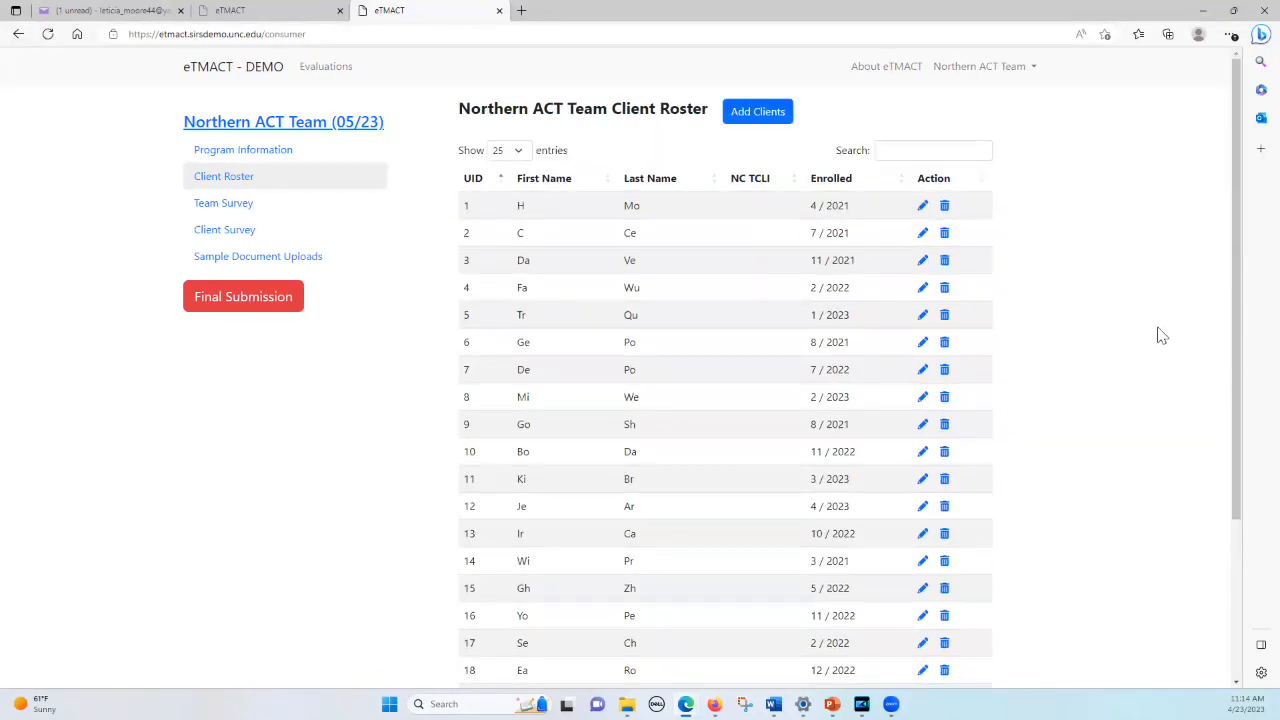
- Delete the client identified as 11 and 22 from the second page of the roster, giving "Discharged from team" as the reason
left_click_drag(1237, 326, 1235, 565)
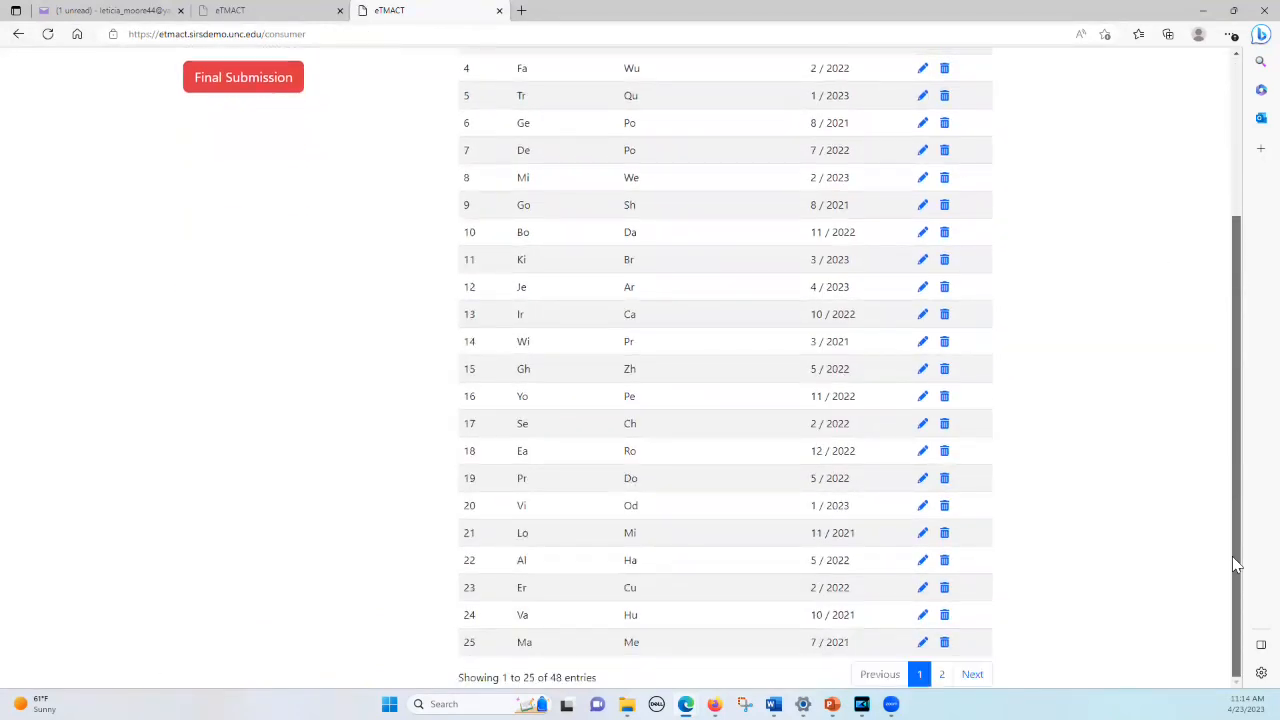
left_click(941, 674)
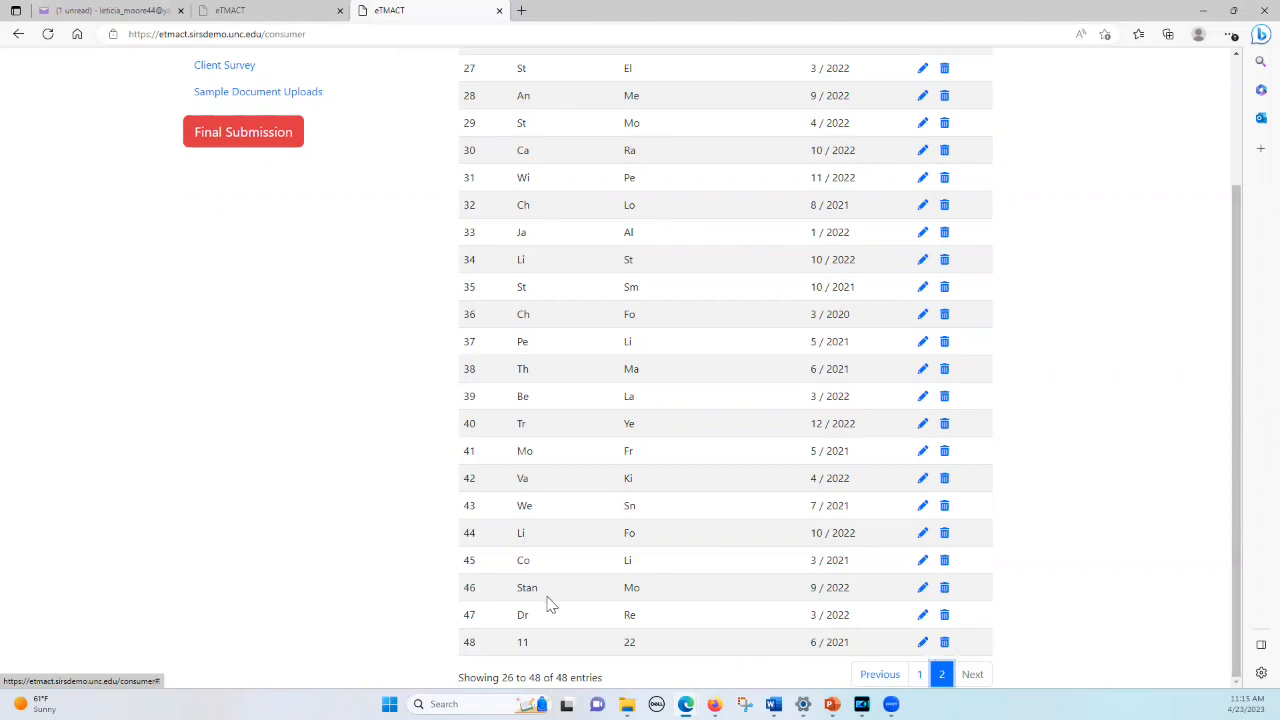
left_click(945, 643)
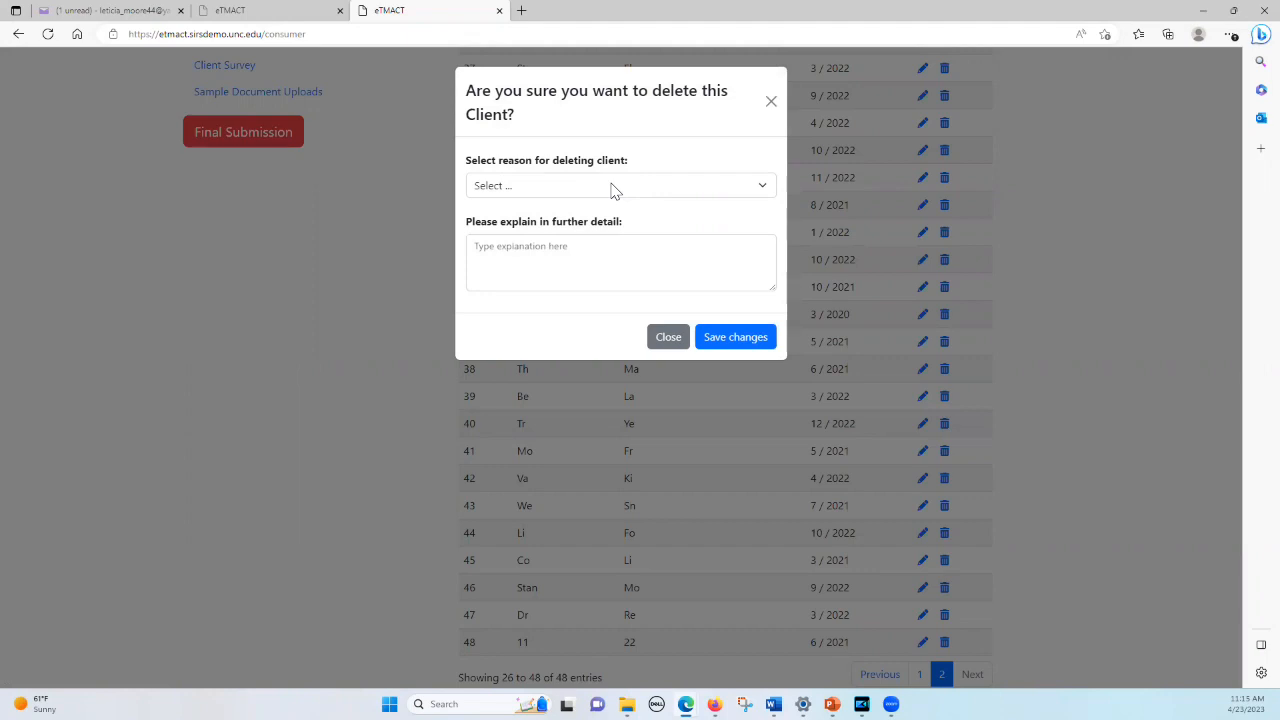
left_click(702, 195)
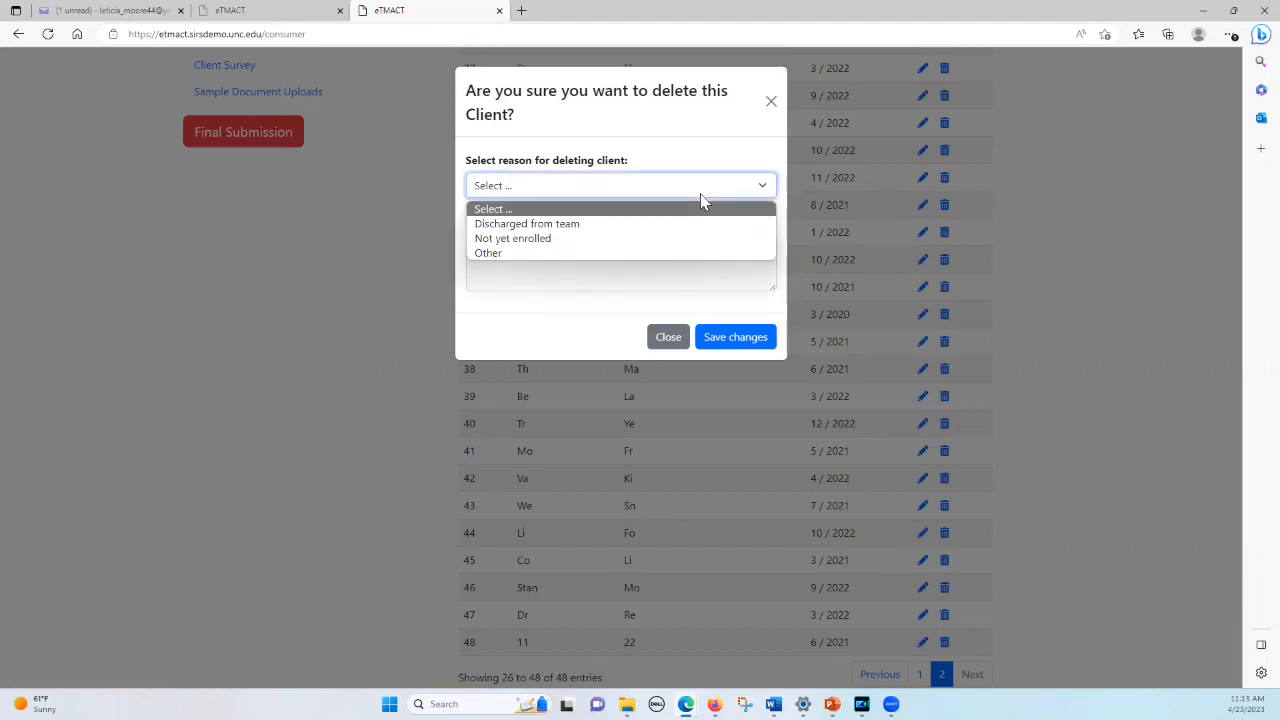
left_click(647, 224)
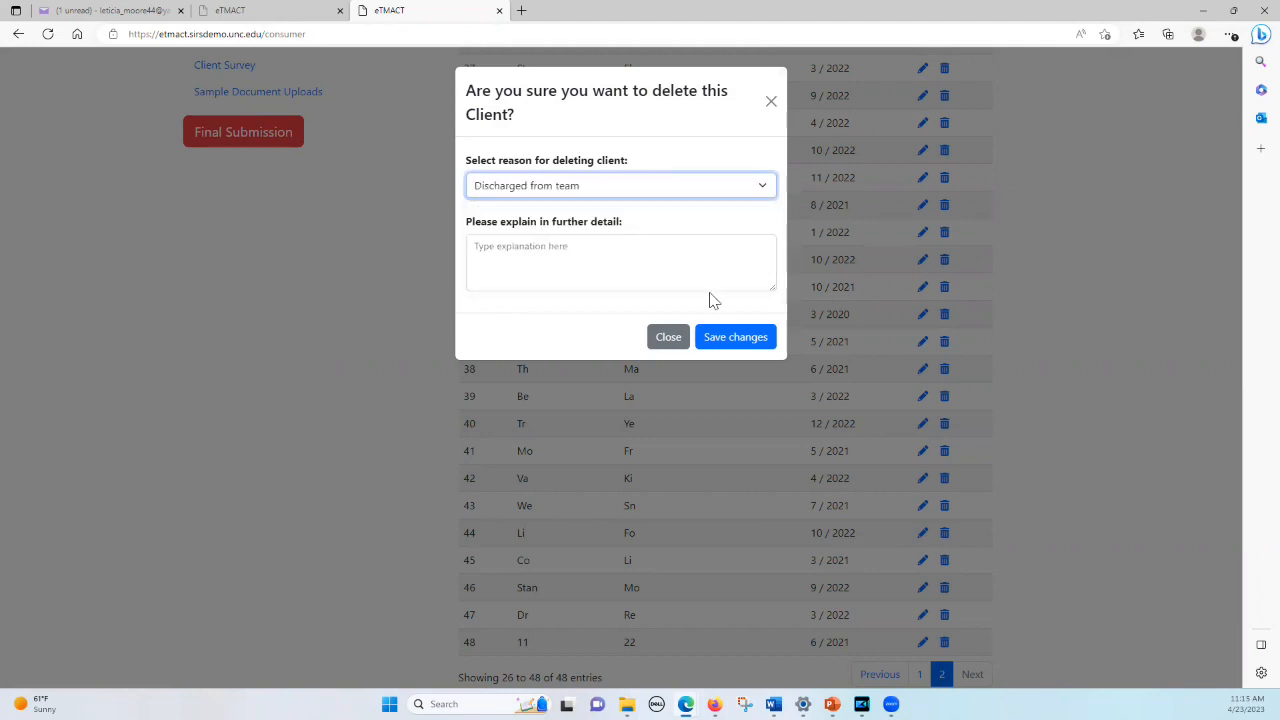
left_click(720, 334)
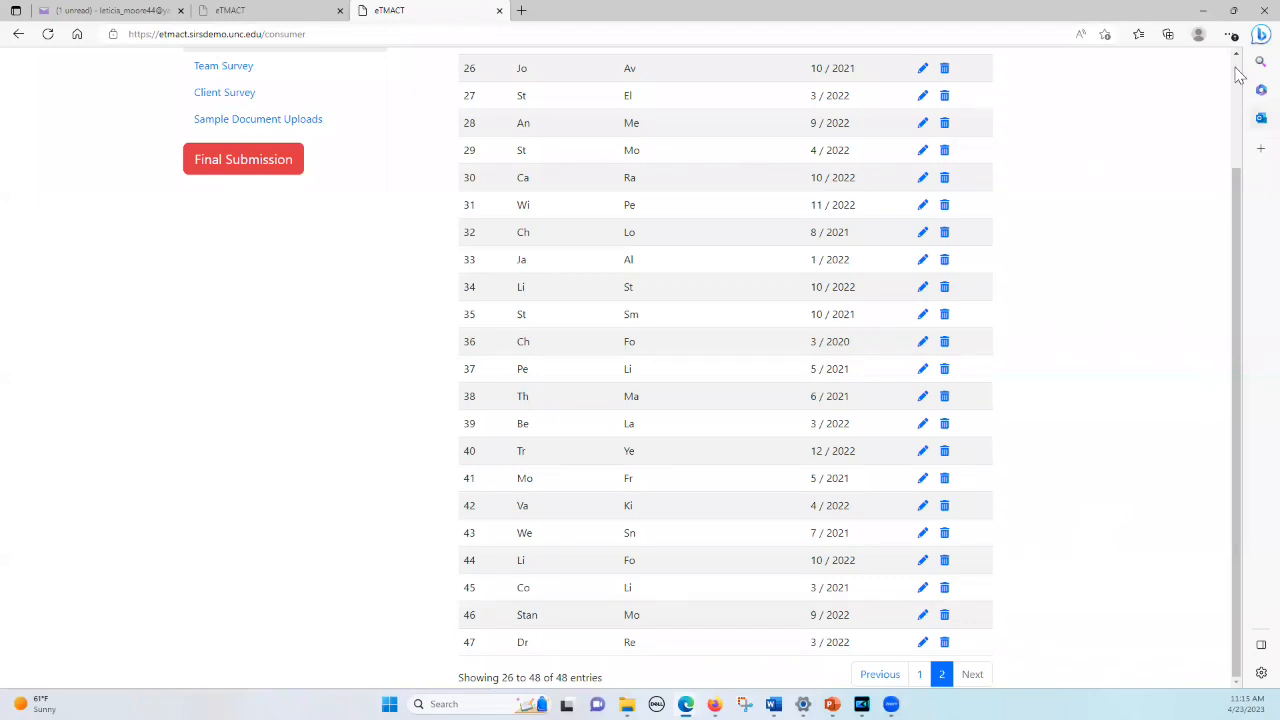
scroll(1238, 75, "up", 2)
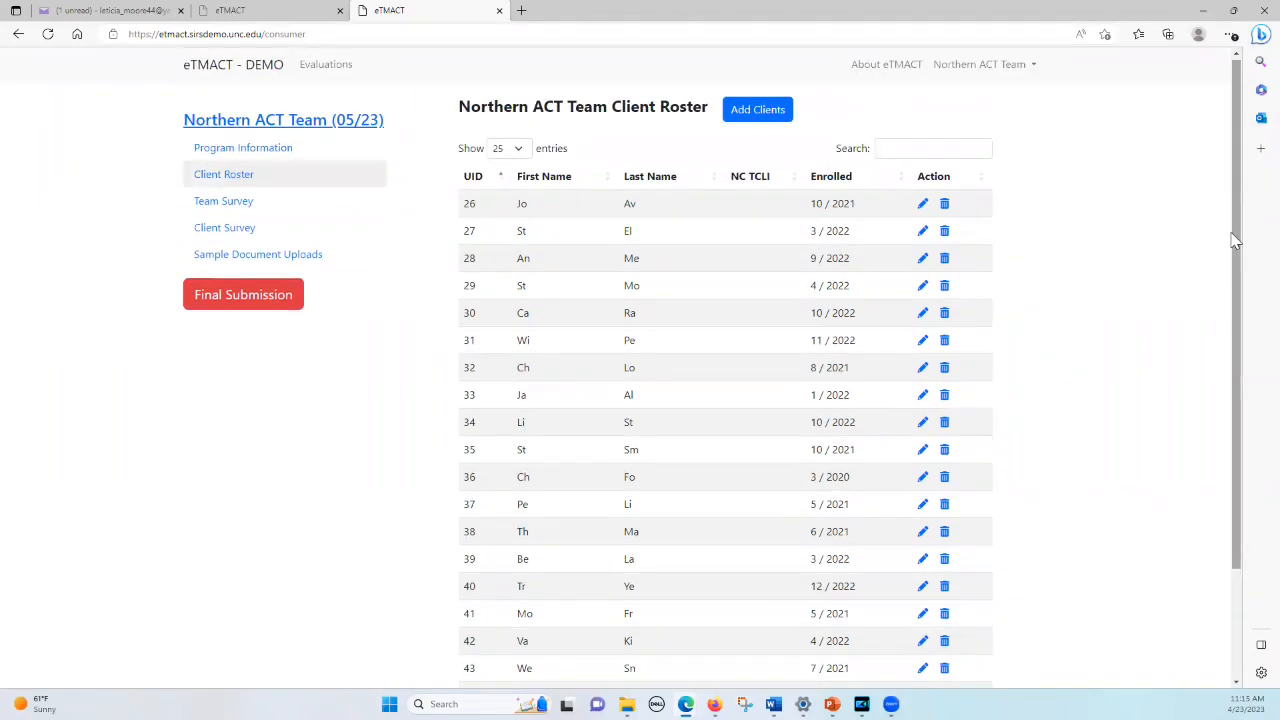